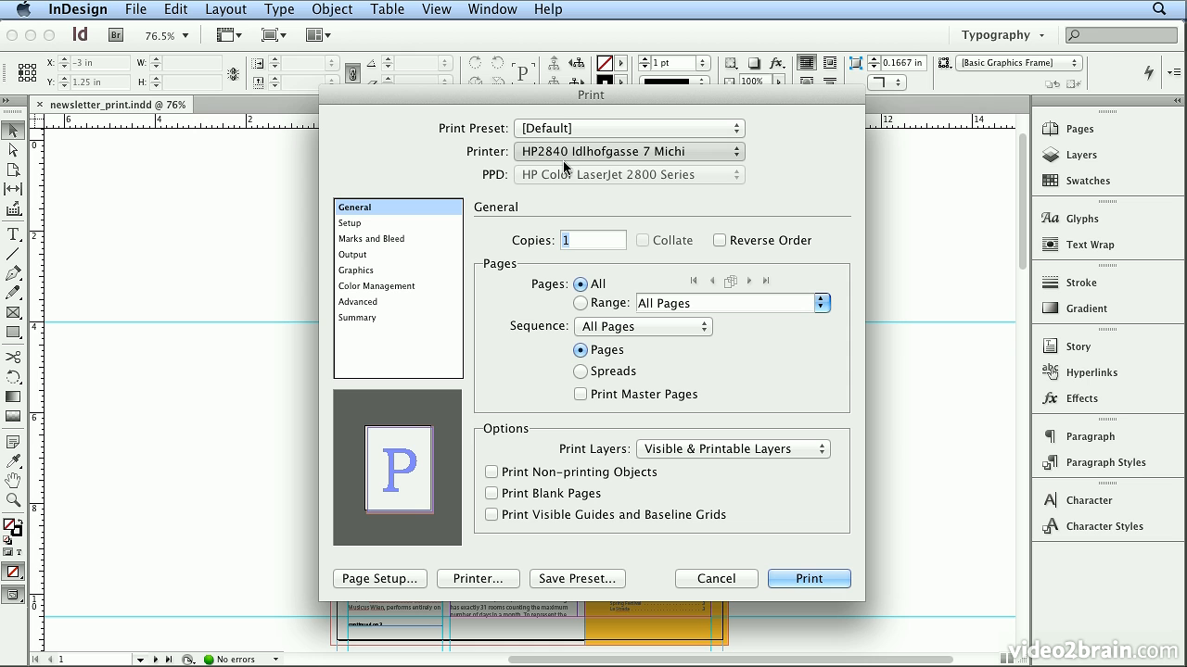
- Set the general print options to output all pages as spreads, with Visible & Printable Layers selected
left_click(580, 371)
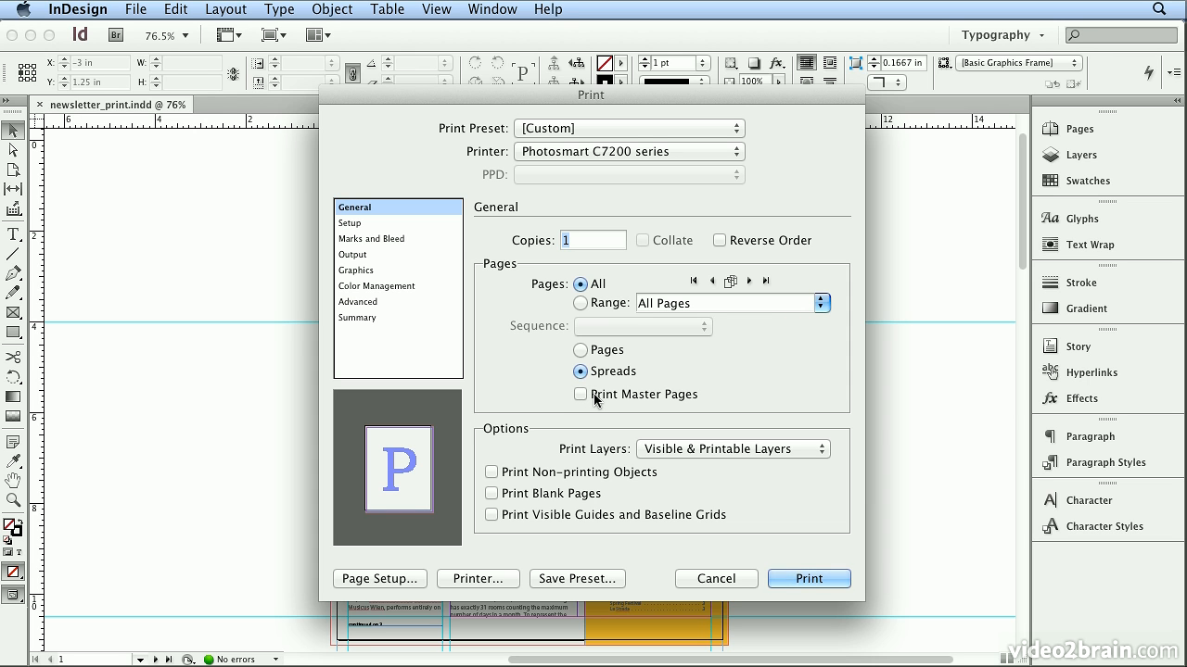
left_click(584, 303)
left_click(820, 304)
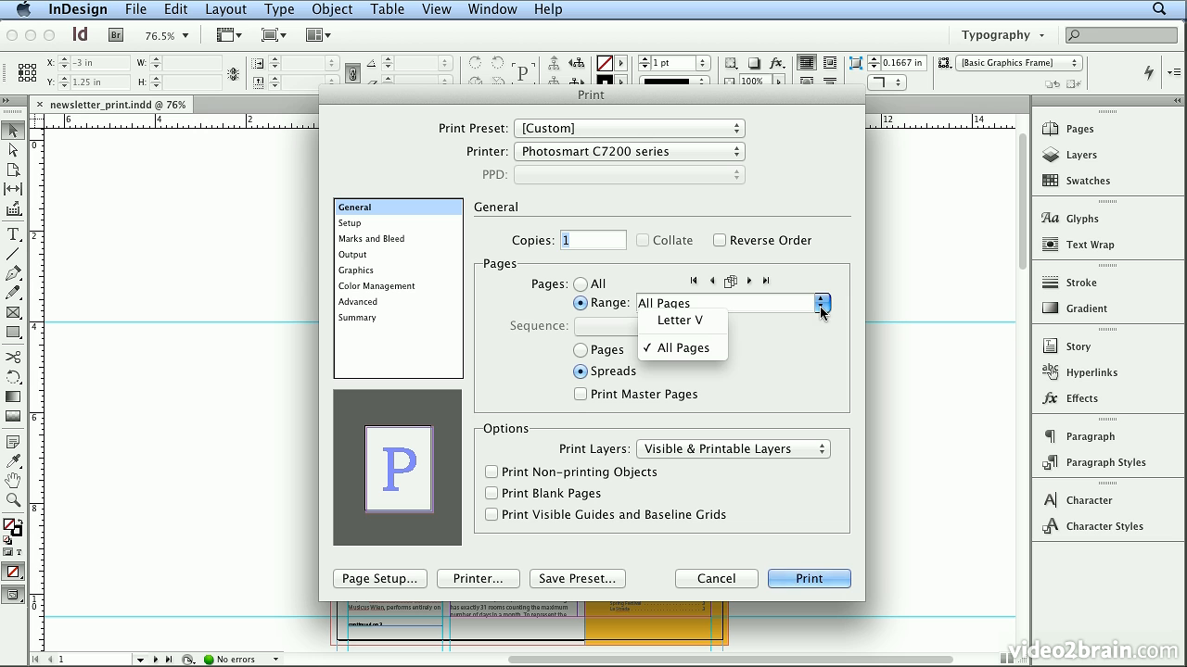
left_click(820, 308)
left_click(581, 284)
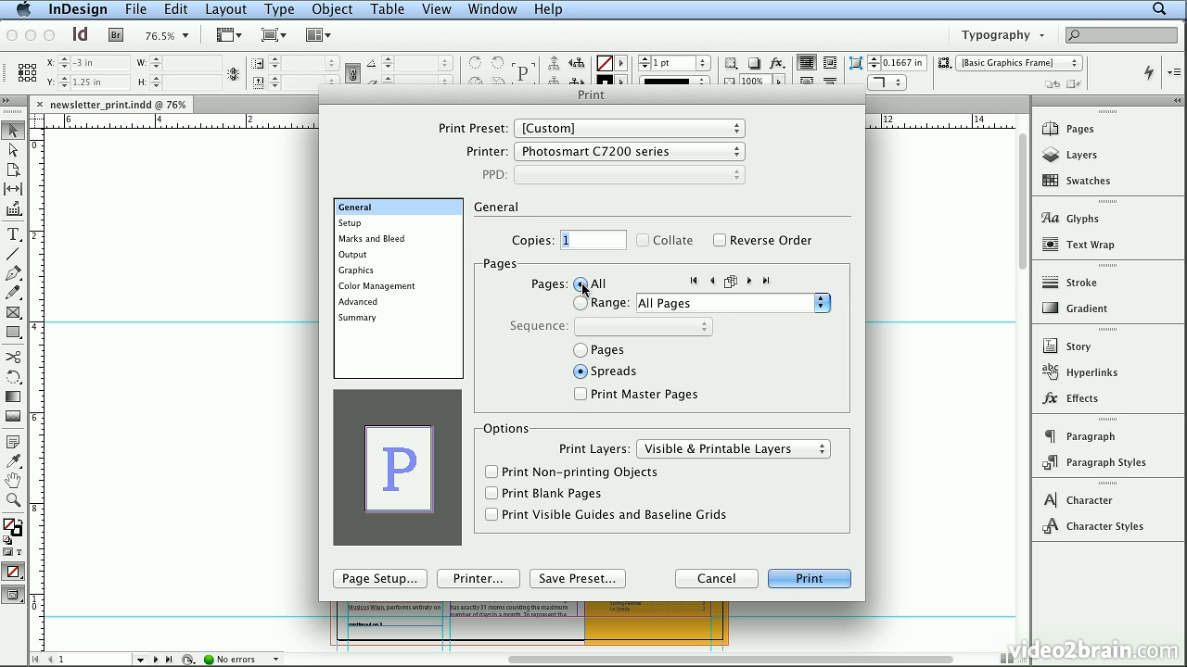
left_click(722, 448)
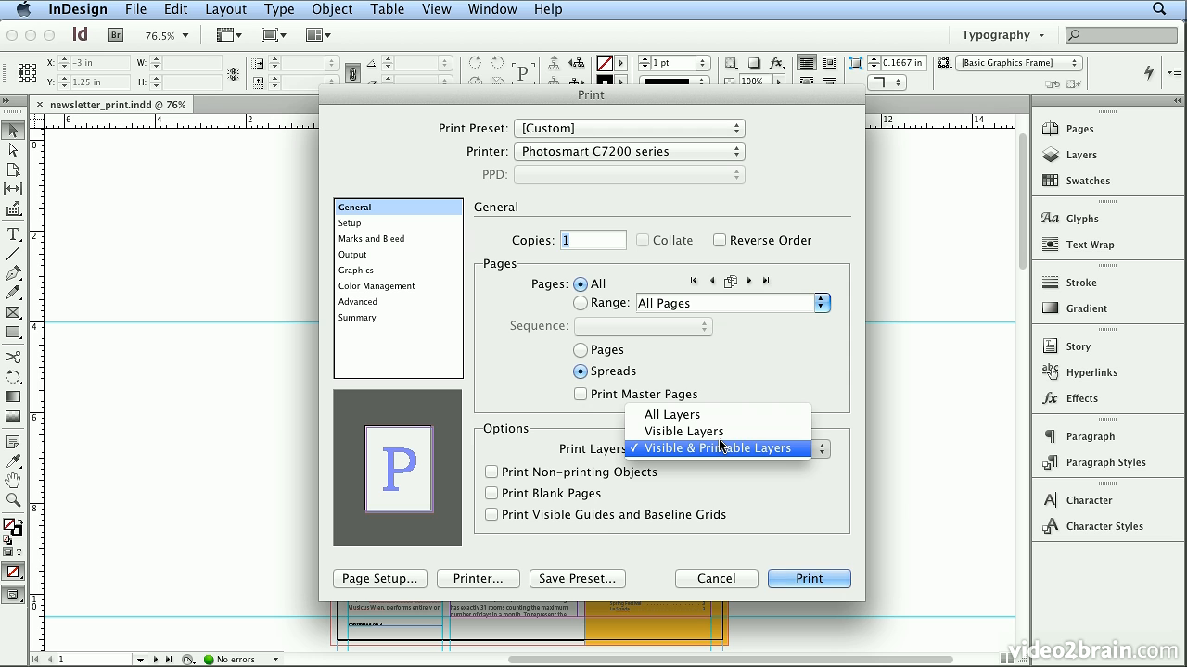
left_click(702, 490)
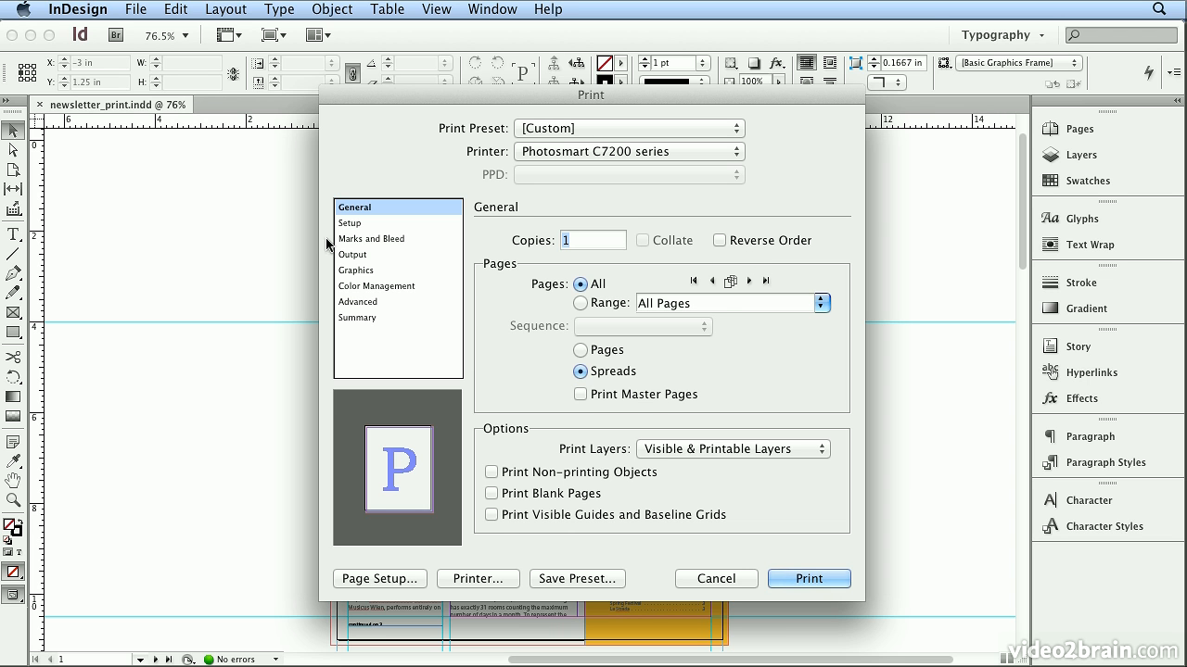
- Configure the print setup with US Letter paper and a Centered page position
left_click(366, 223)
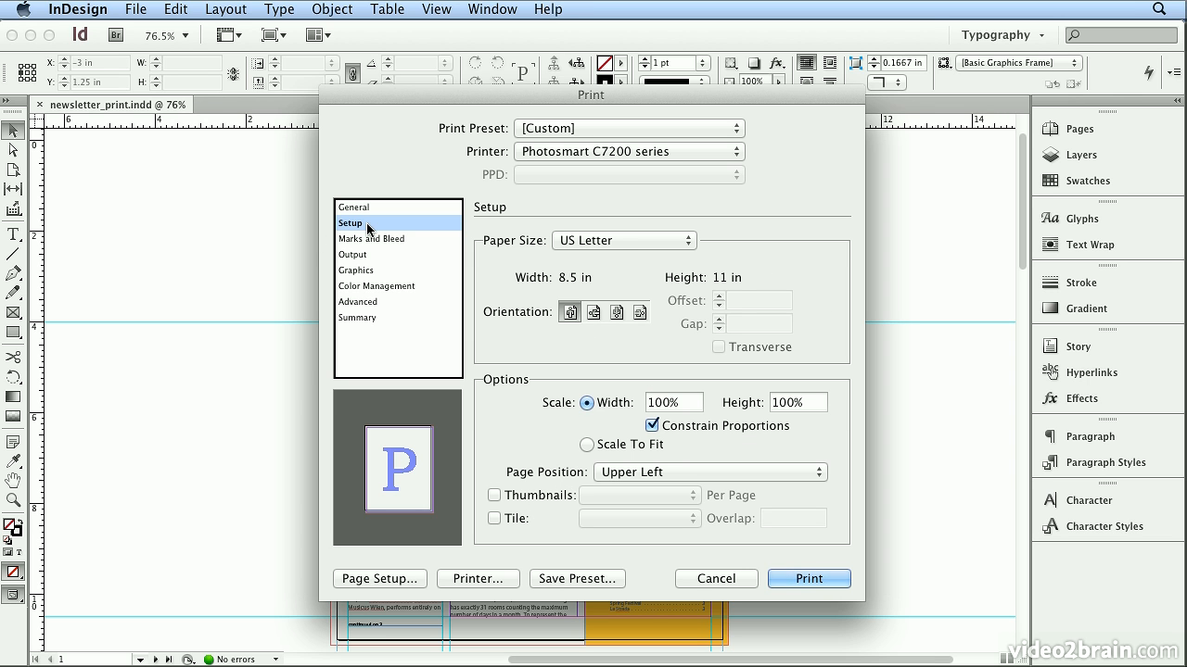
left_click(588, 241)
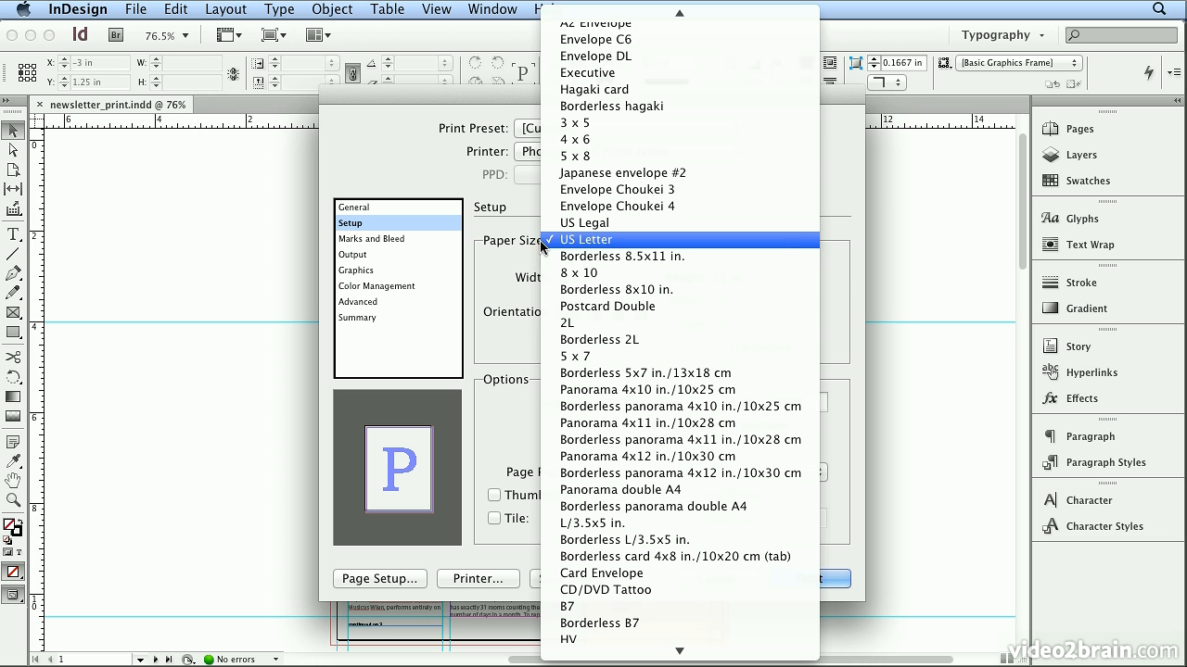
left_click(593, 242)
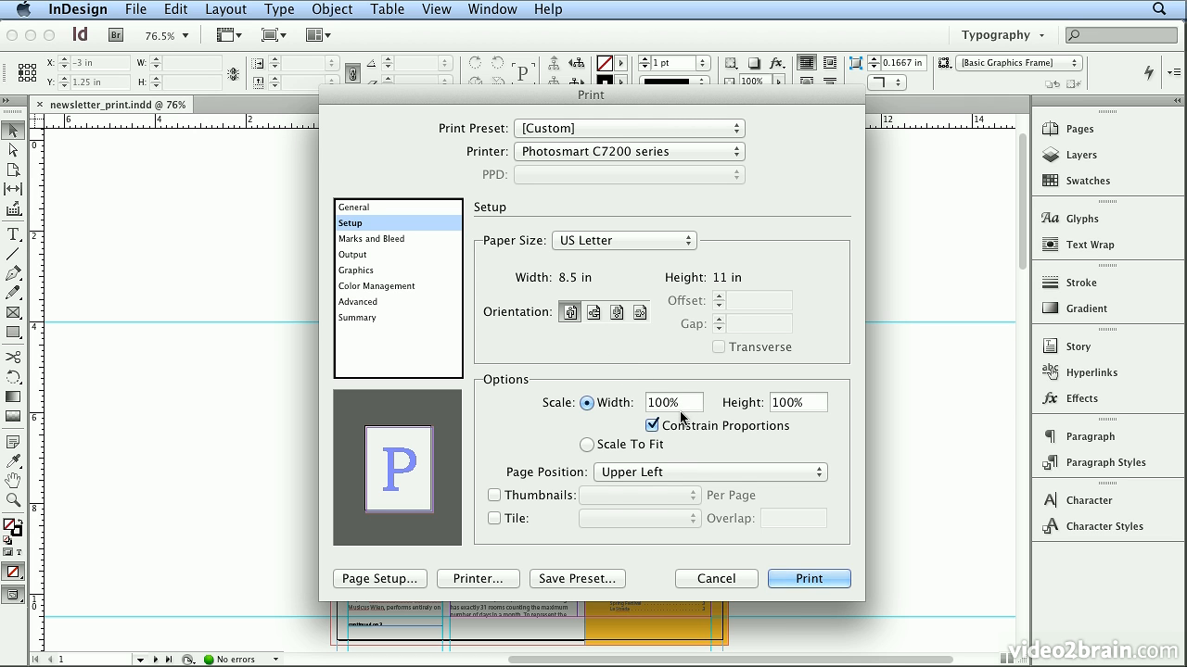
left_click(658, 472)
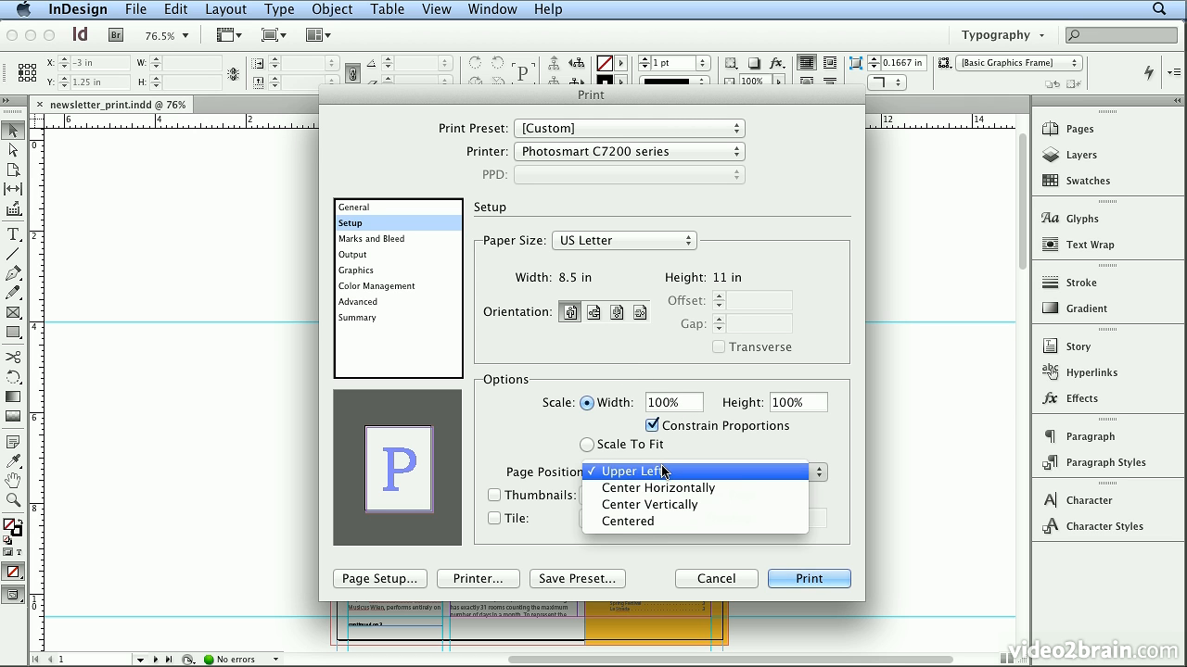
left_click(650, 519)
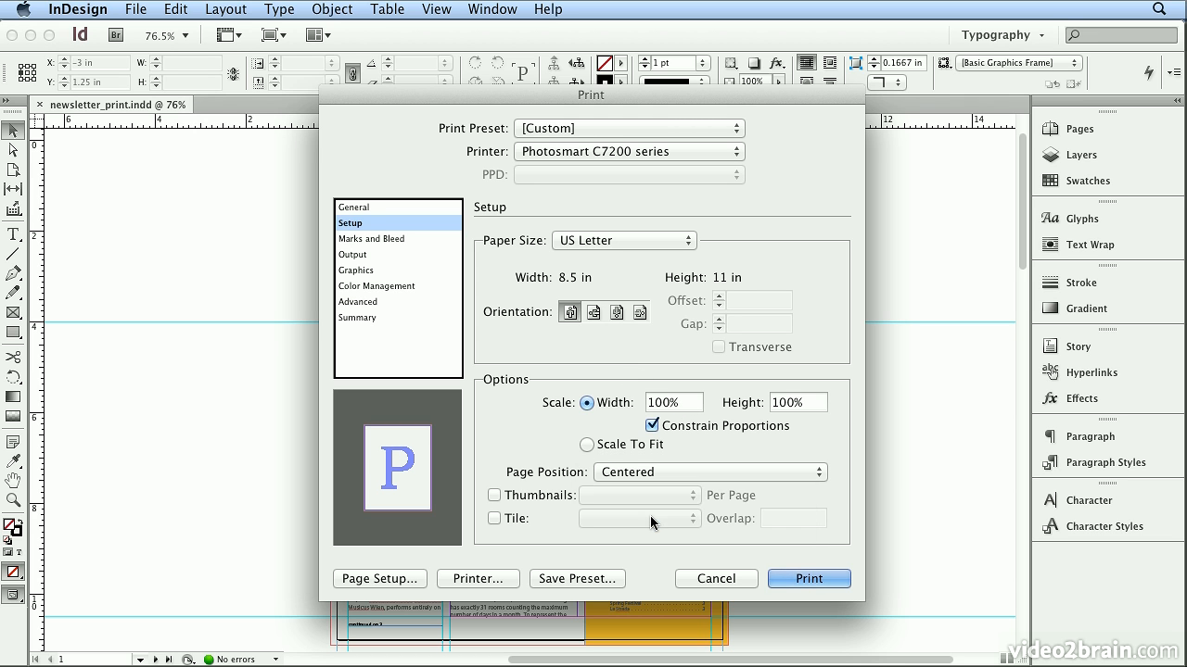
- Try thumbnails at 4x4 and 2x2 per page in portrait orientation, followed by automatic tiling, turning each option off again
left_click(569, 495)
left_click(598, 495)
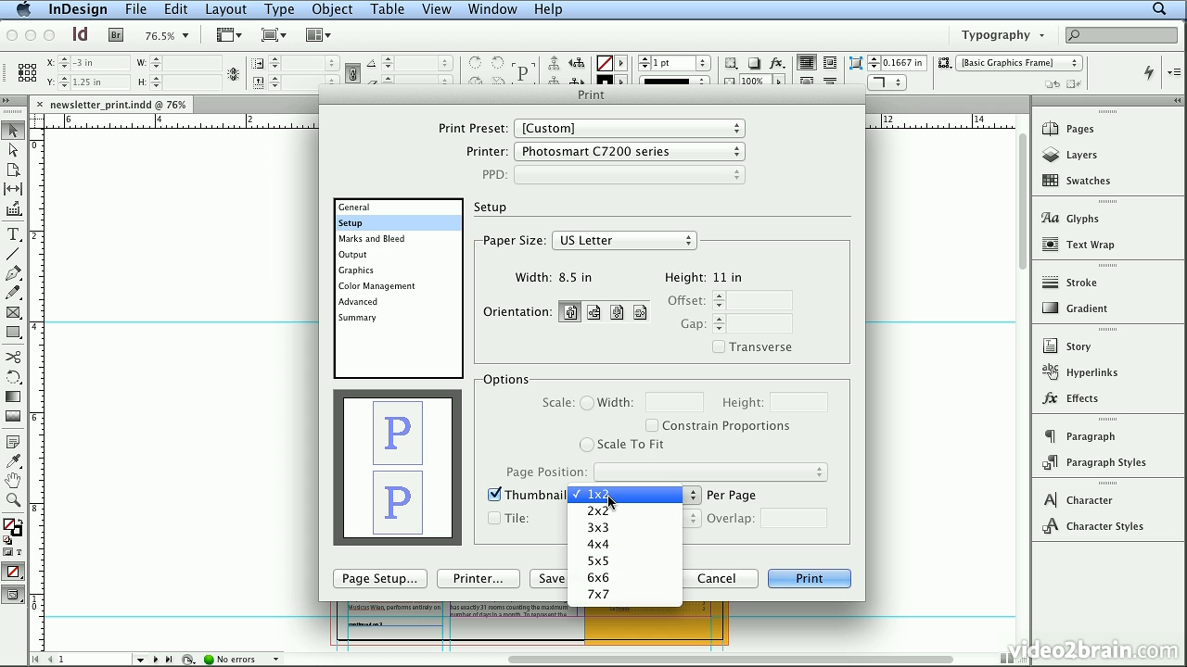
left_click(618, 544)
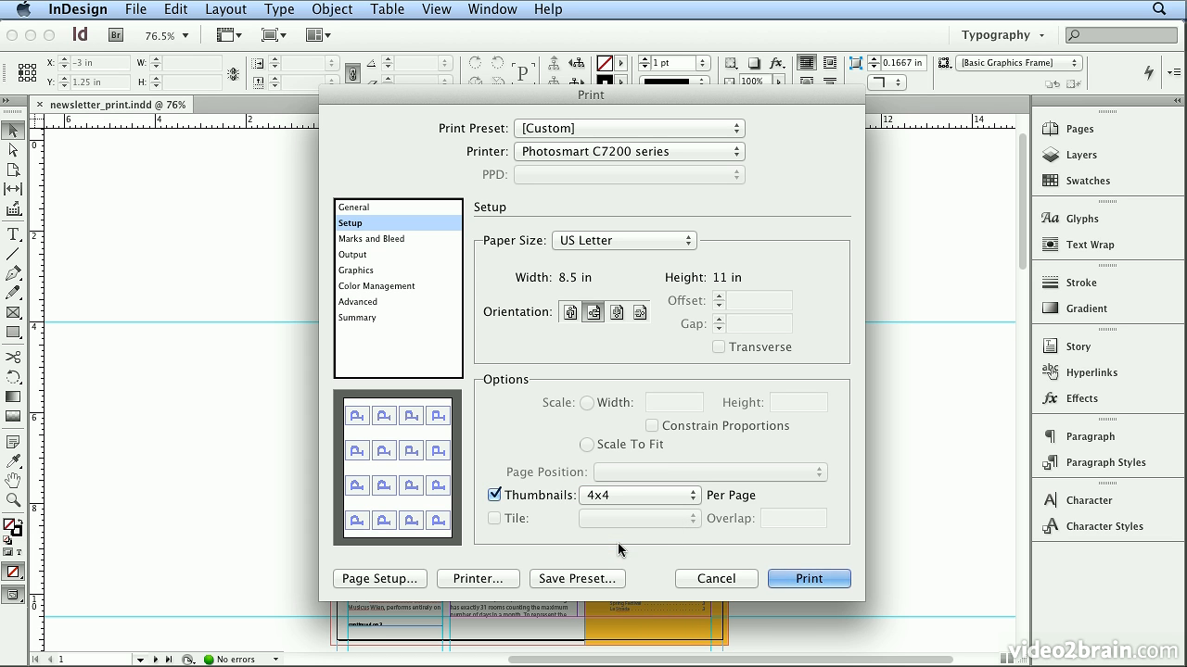
left_click(620, 498)
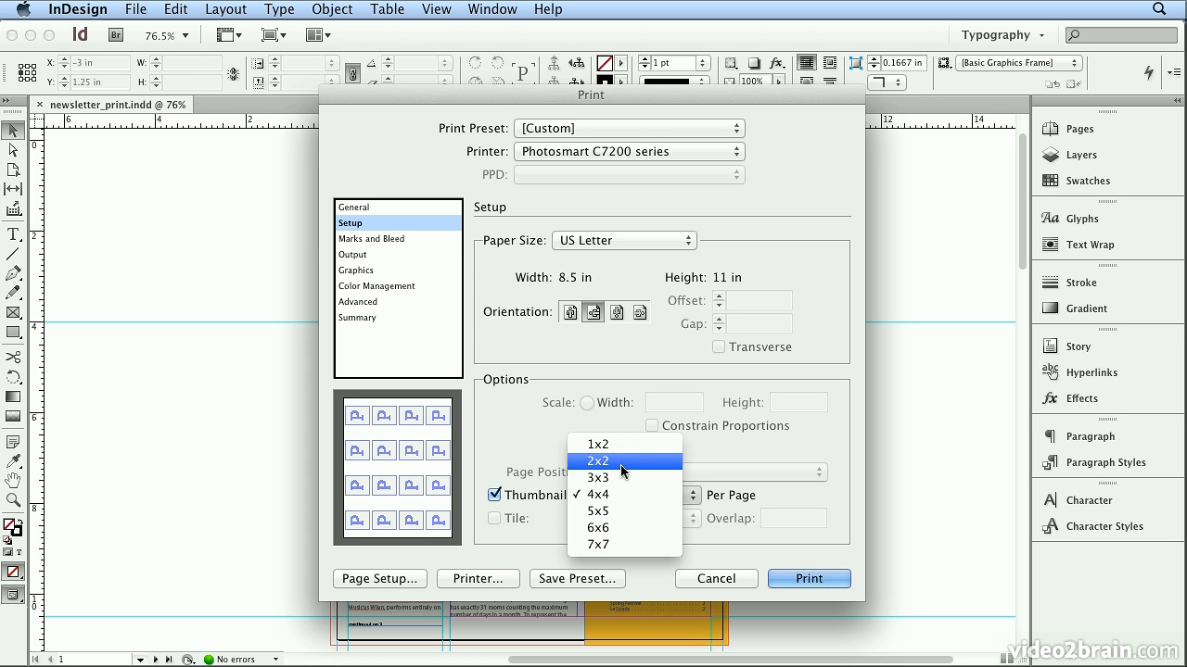
left_click(620, 464)
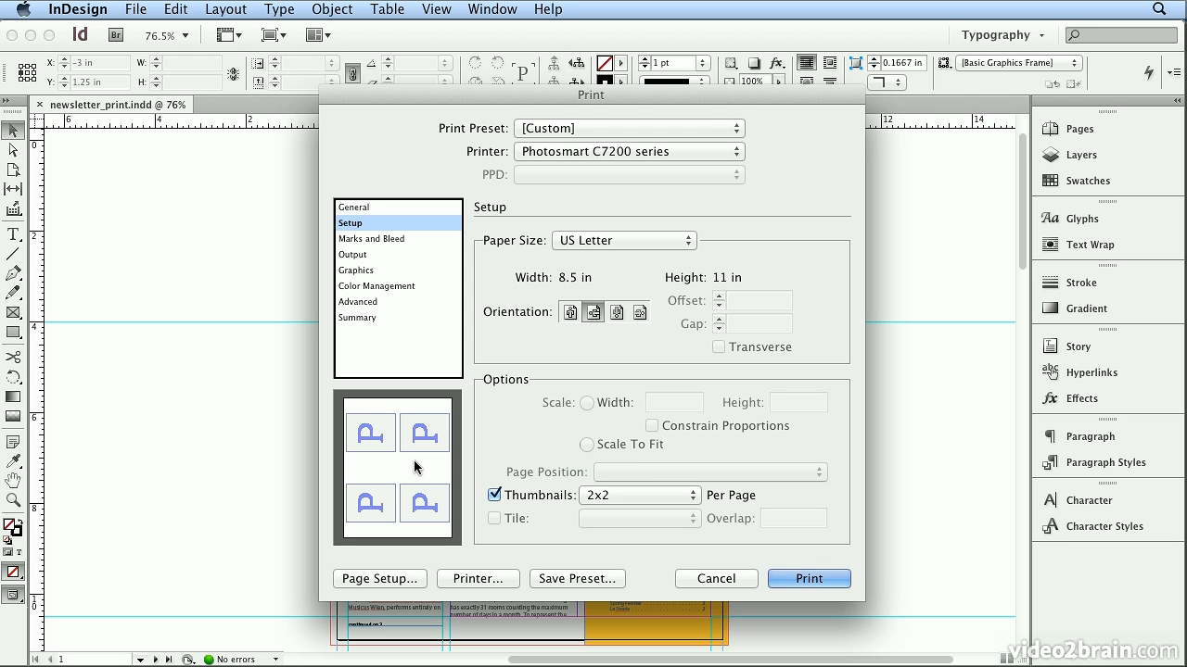
left_click(572, 313)
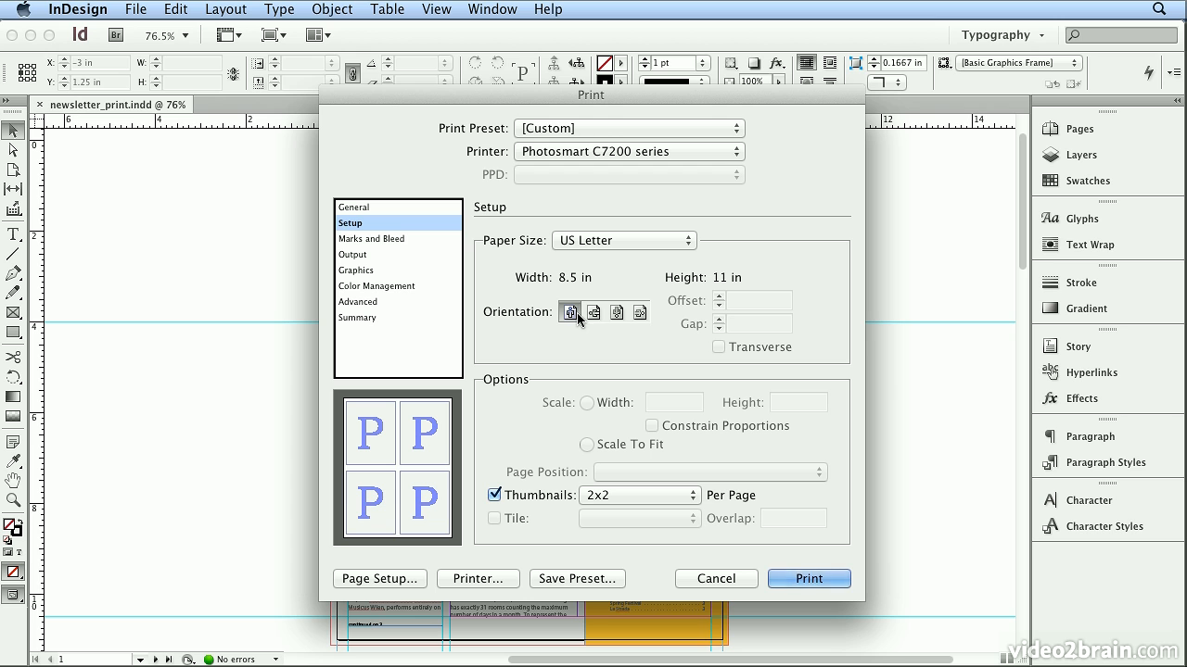
left_click(536, 501)
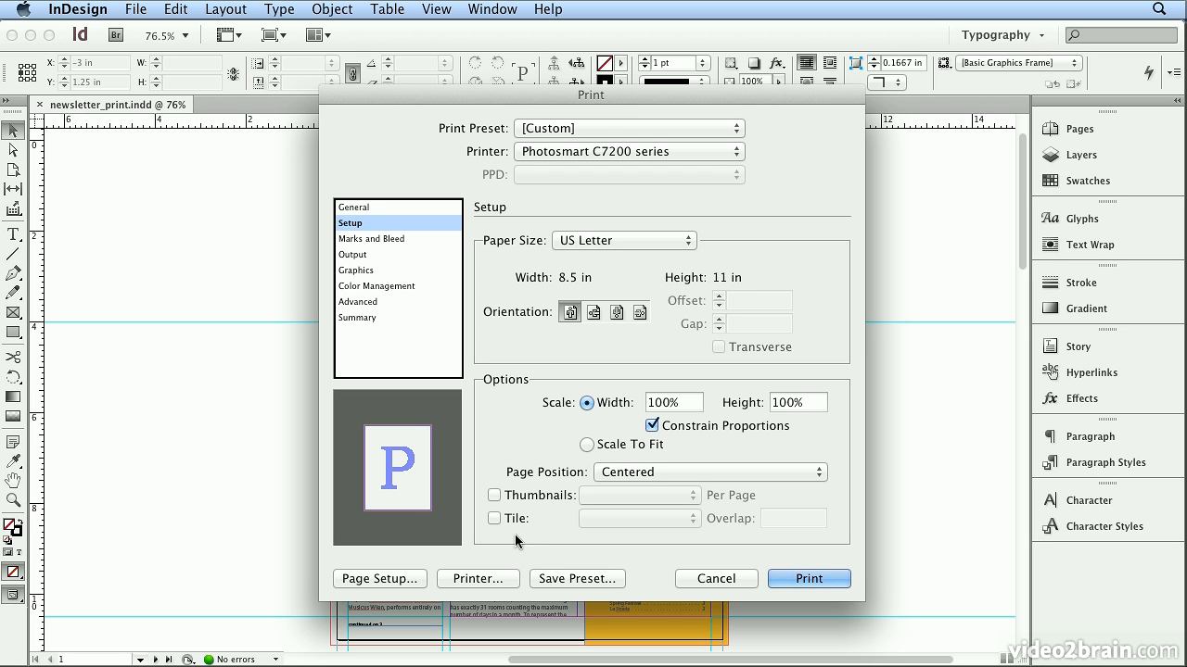
left_click(505, 521)
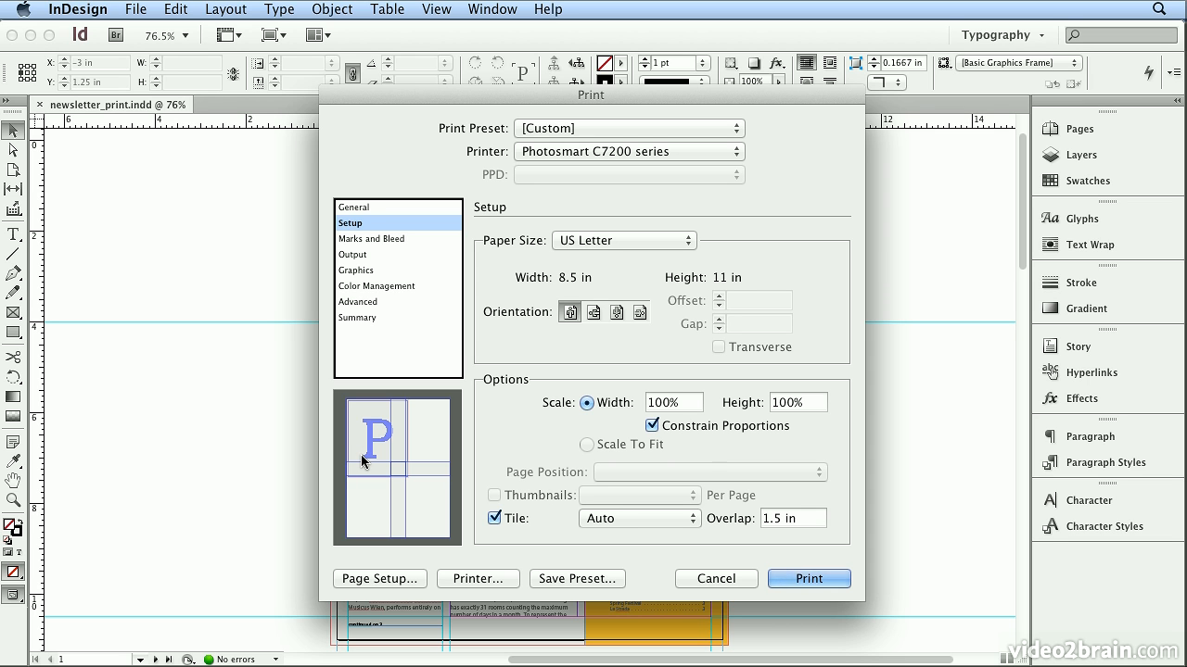
left_click(524, 522)
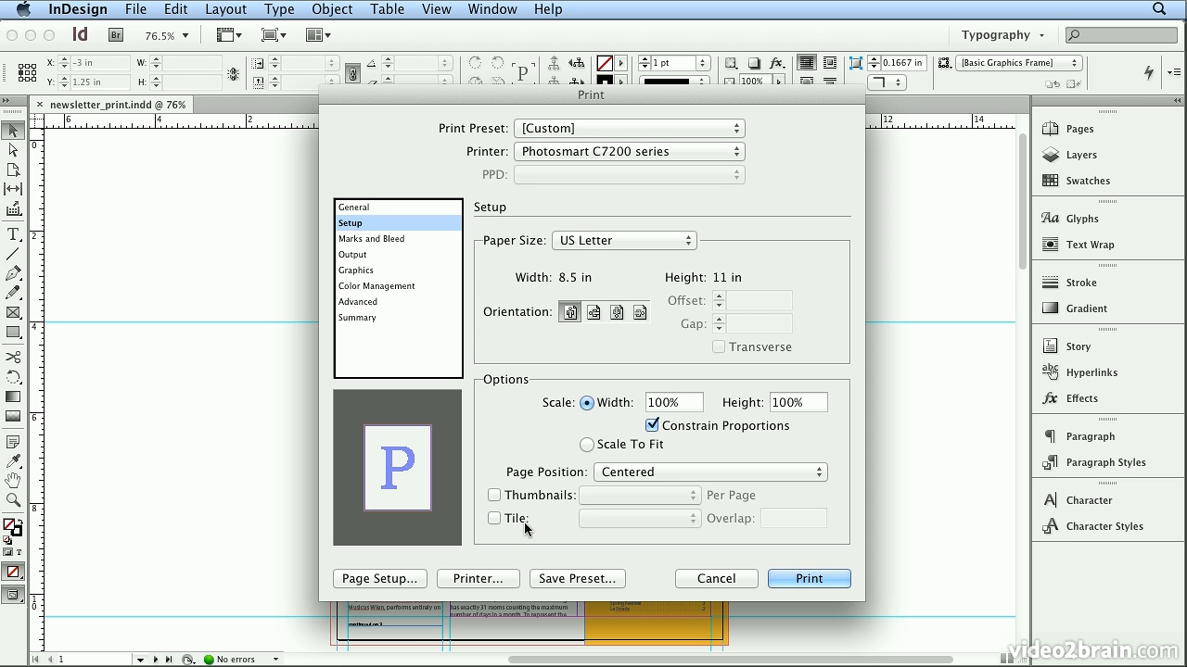
- Disable the use of document bleed settings and keep Composite RGB as the output color
left_click(412, 239)
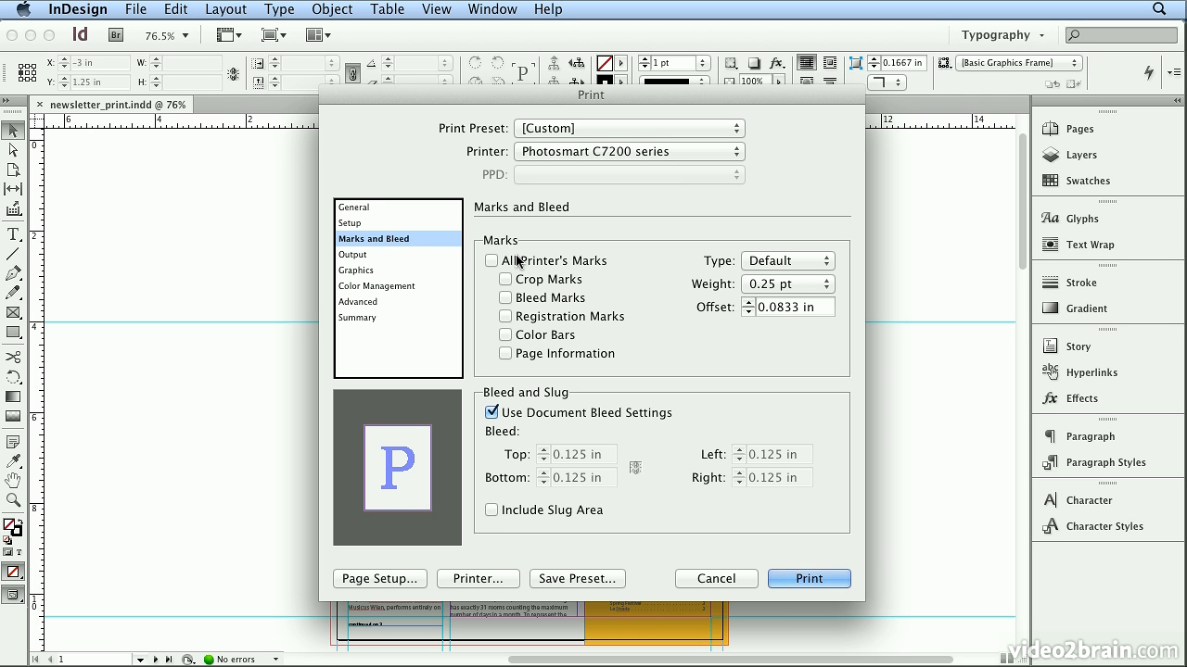
left_click(530, 409)
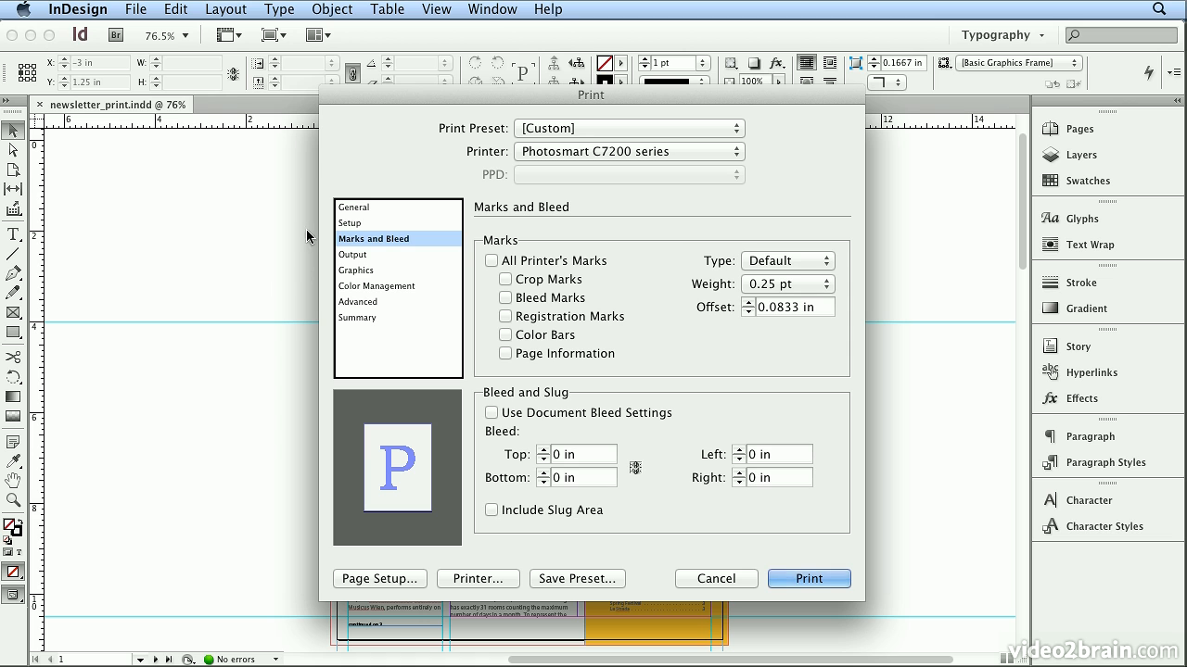
left_click(343, 255)
left_click(571, 242)
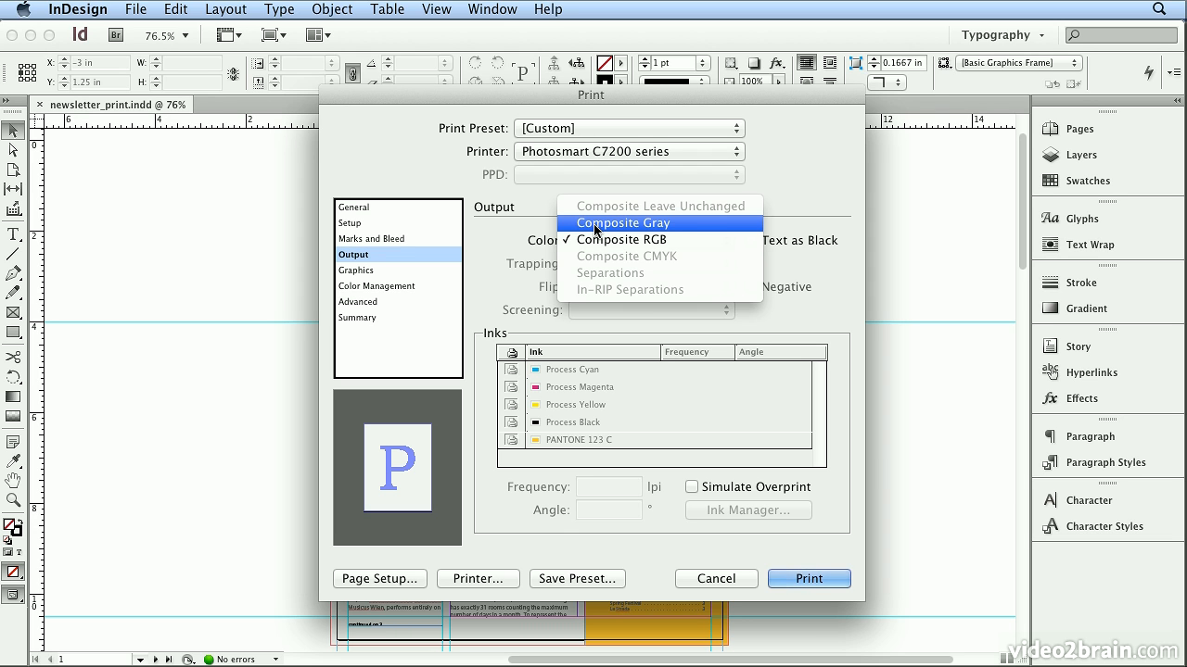
left_click(594, 239)
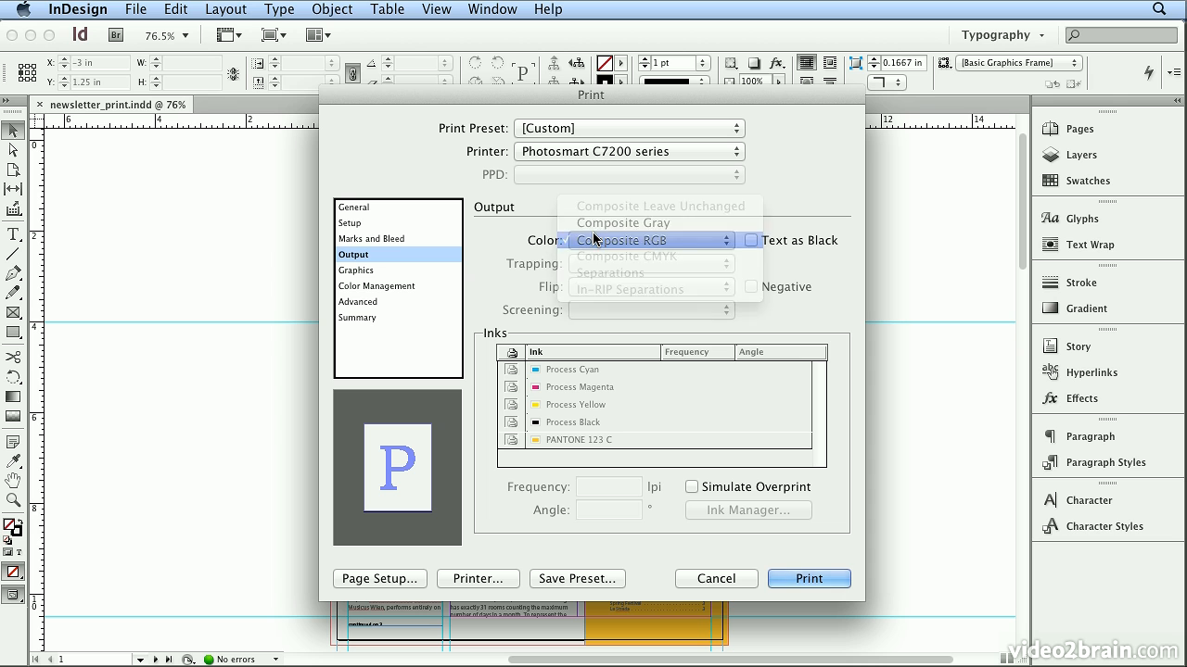
- Try PostScript File as the printer to compare its color output, and switch back to the Photosmart C7200 series
left_click(587, 153)
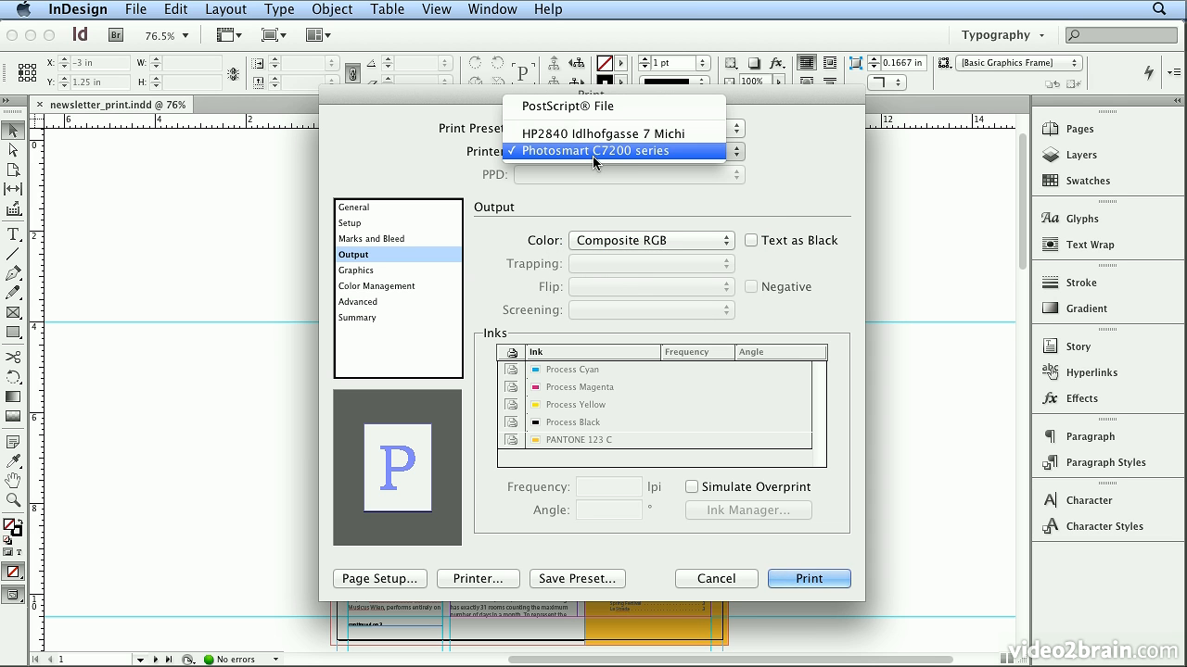
left_click(579, 155)
left_click(578, 155)
left_click(562, 108)
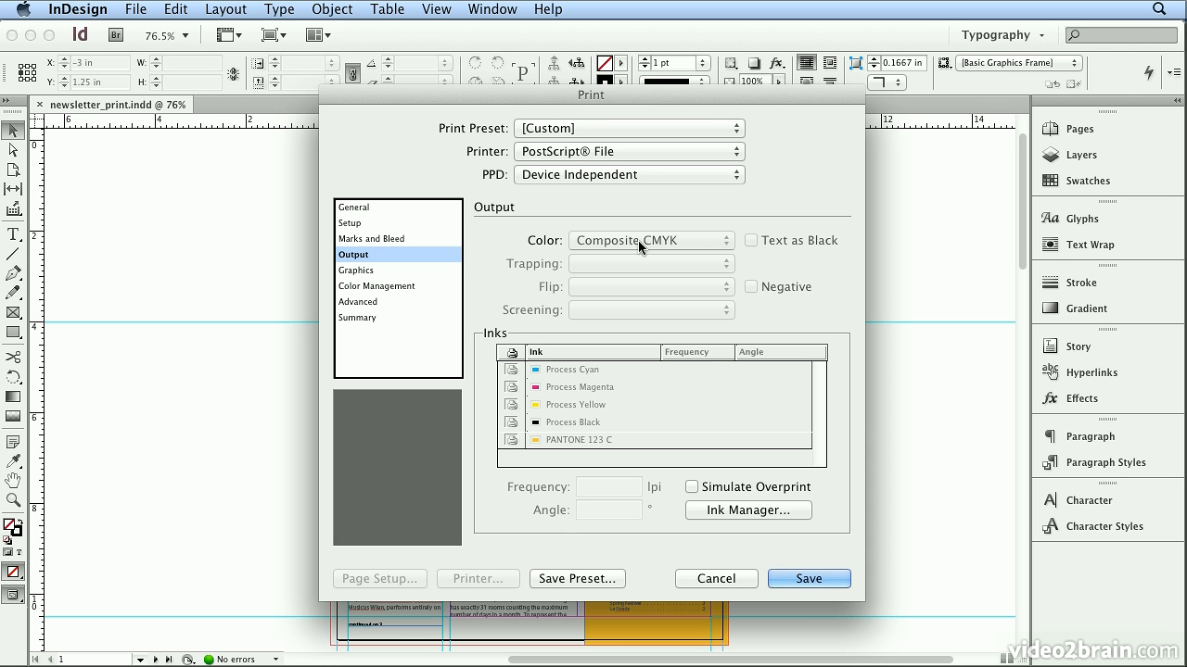
left_click(614, 156)
left_click(605, 189)
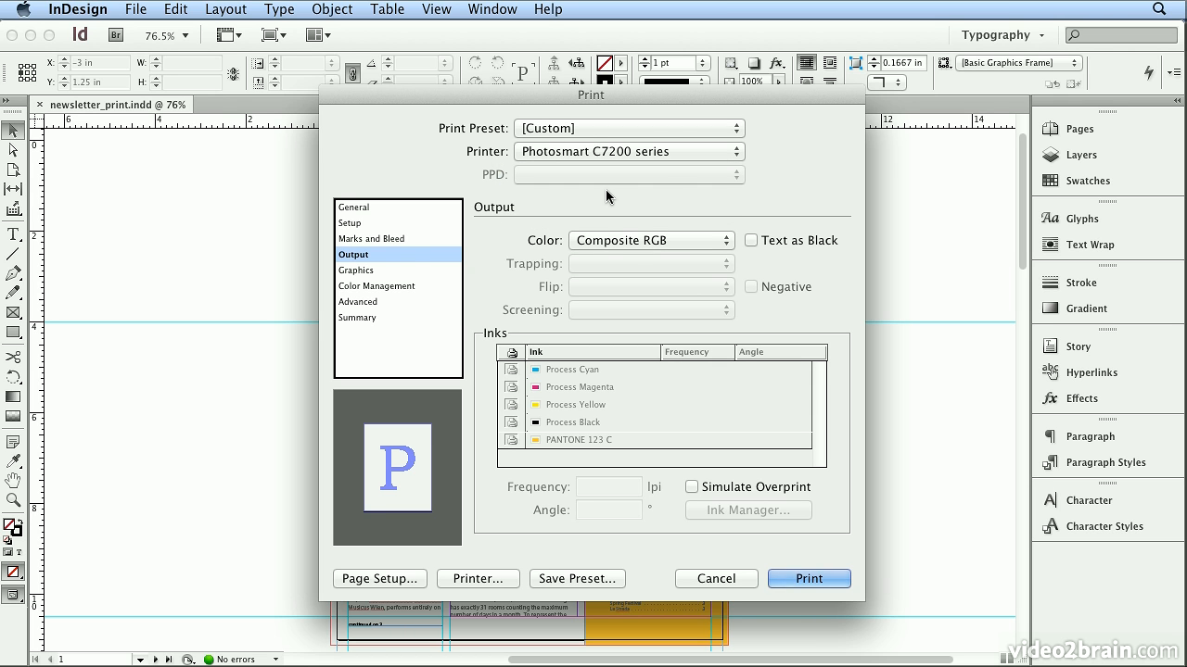
- Examine the graphics, color management and advanced print settings, including the resolution choices for printing as bitmap
left_click(387, 269)
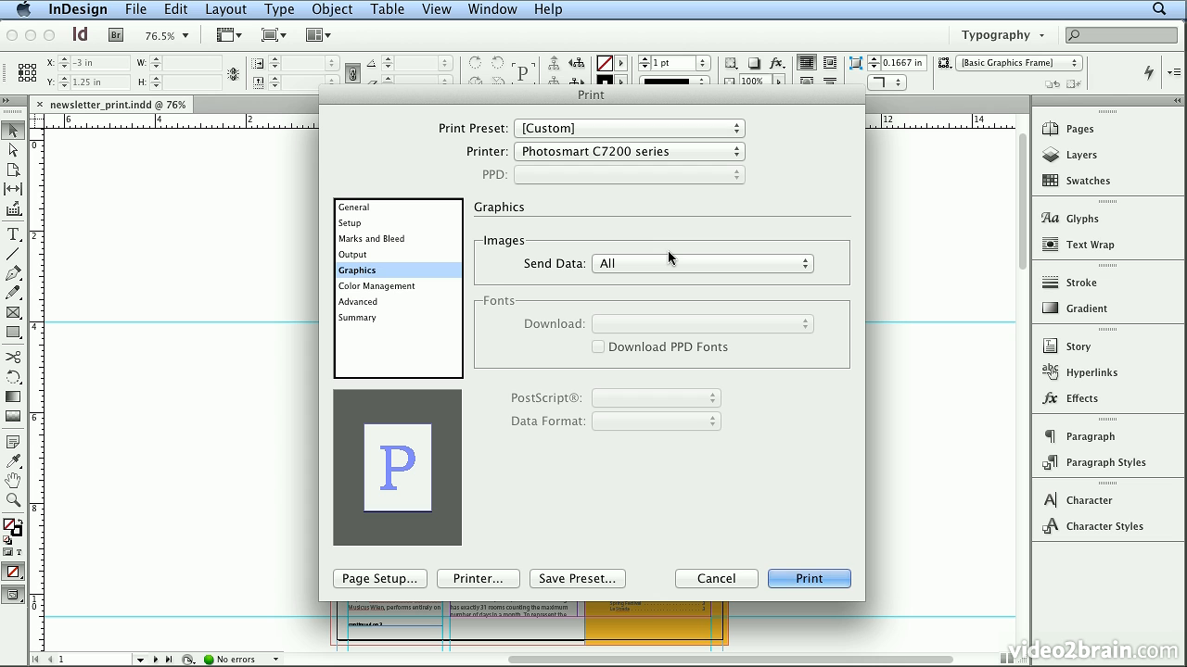
left_click(434, 286)
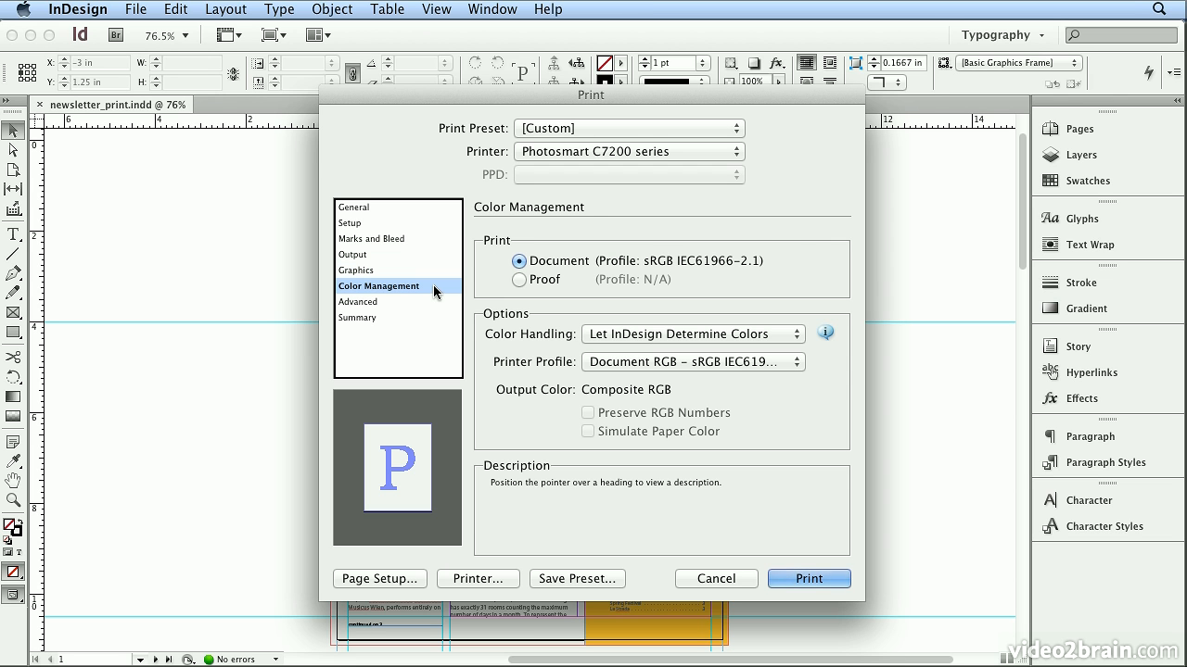
mouse_move(561, 264)
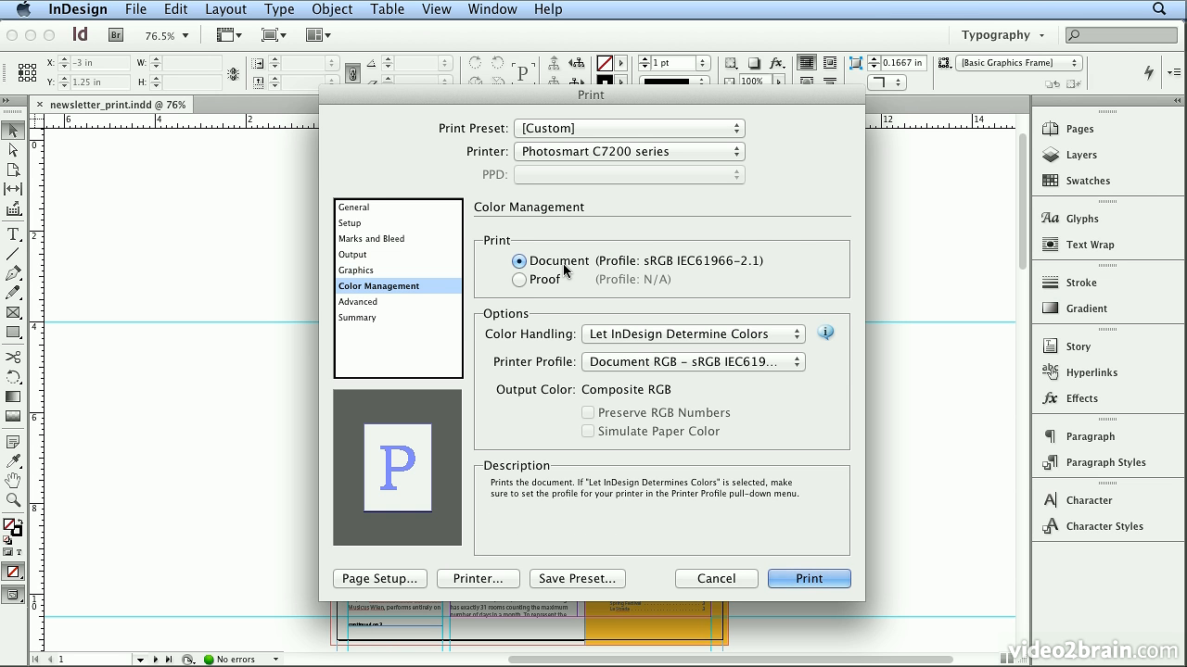
left_click(409, 303)
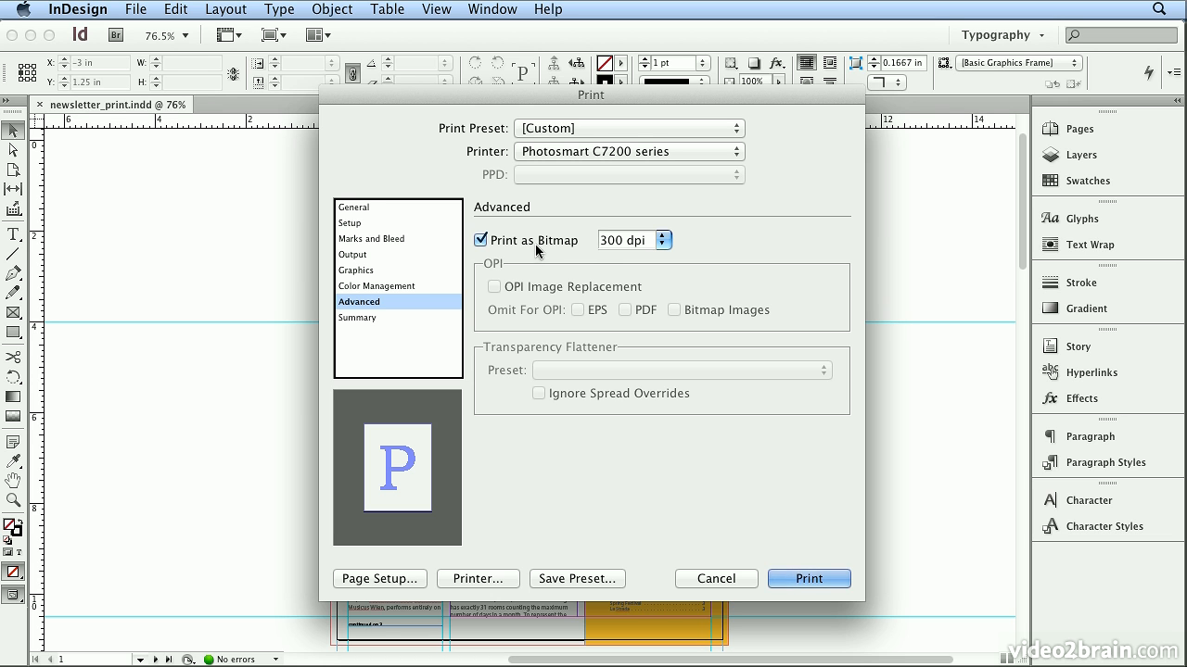
left_click(661, 241)
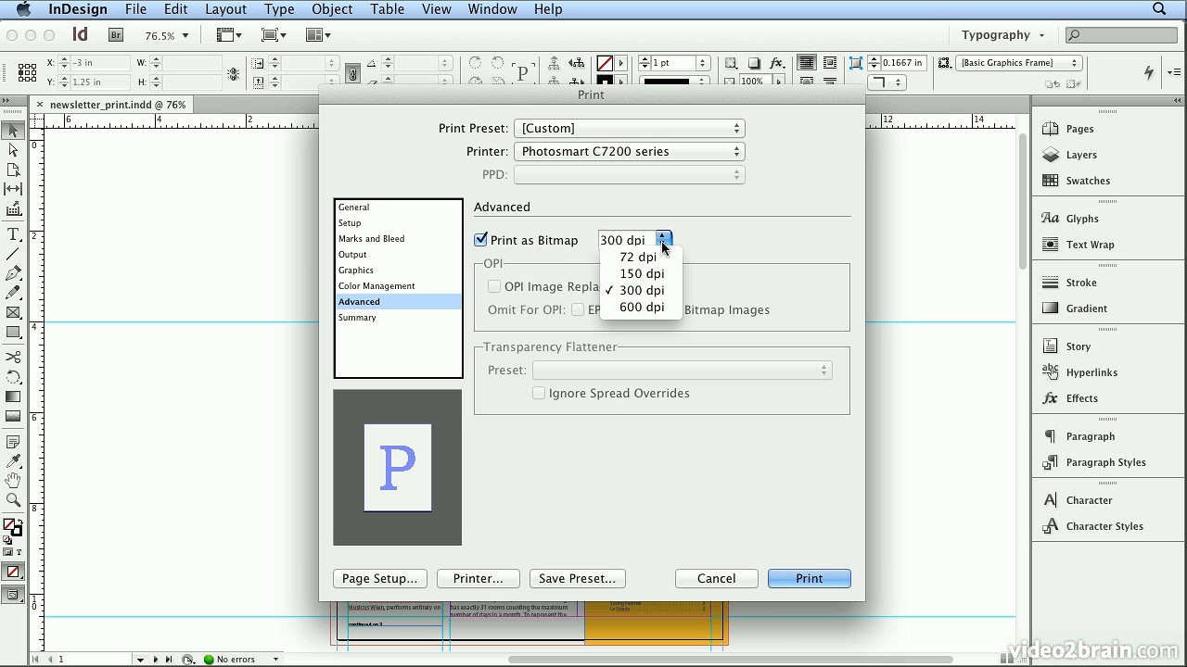
left_click(661, 241)
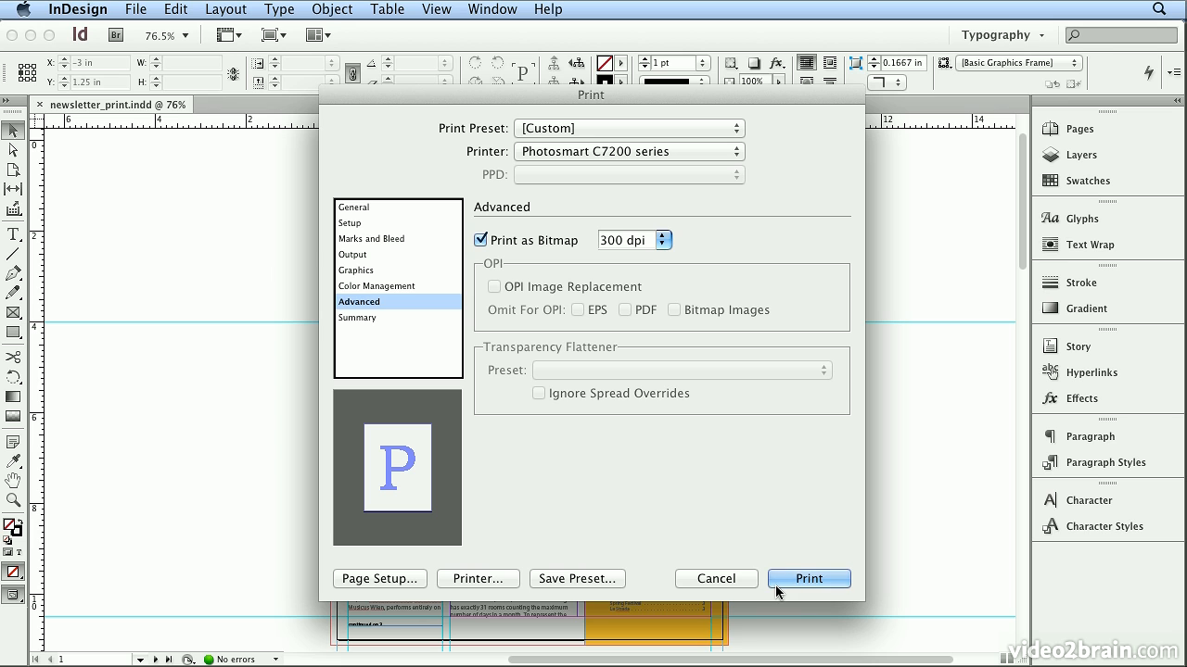
- In the Photosmart printer driver's detailed settings, set the paper type to Plain paper and keep the quality at Normal
left_click(507, 581)
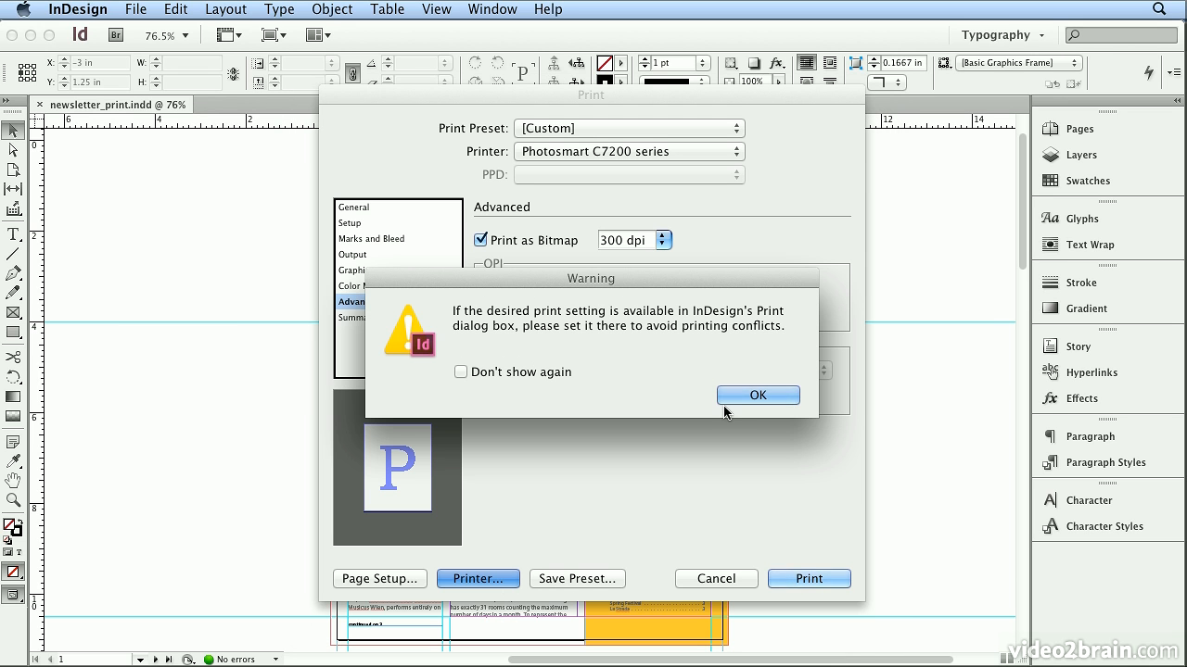
left_click(756, 396)
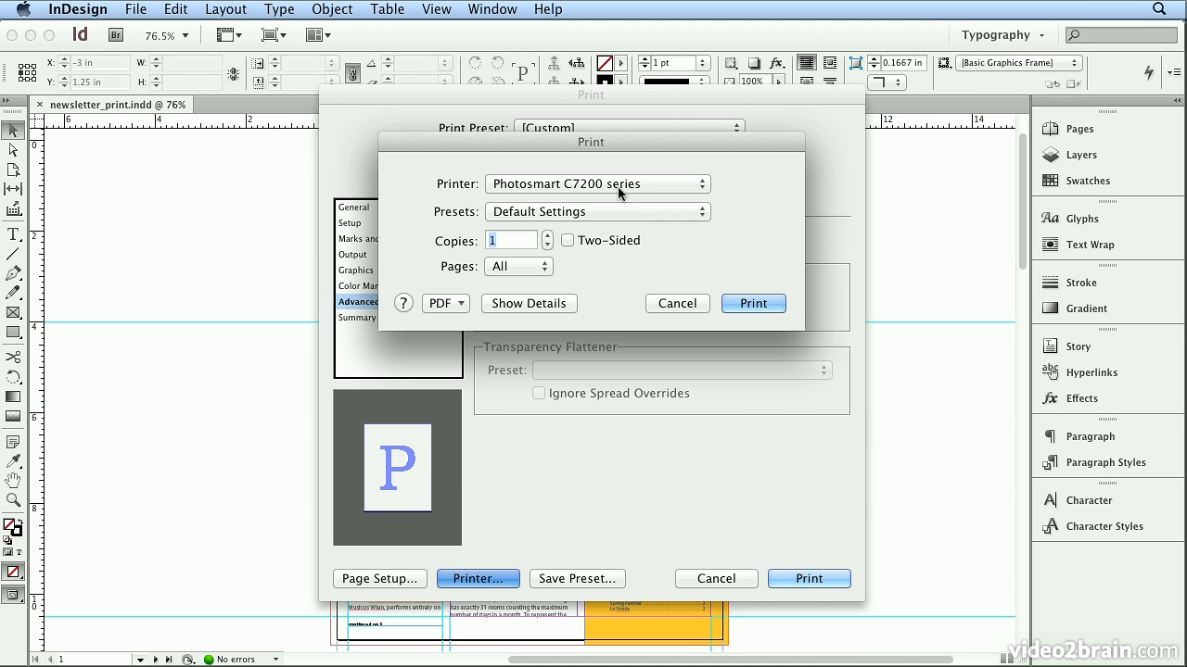
left_click(538, 301)
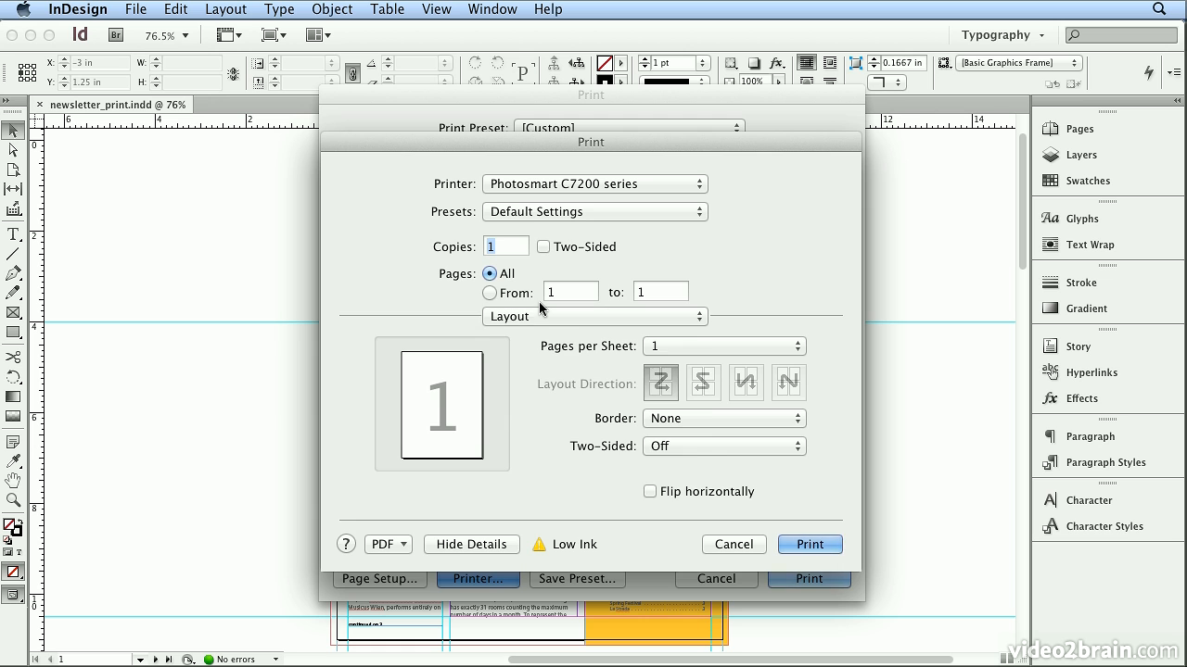
left_click(536, 311)
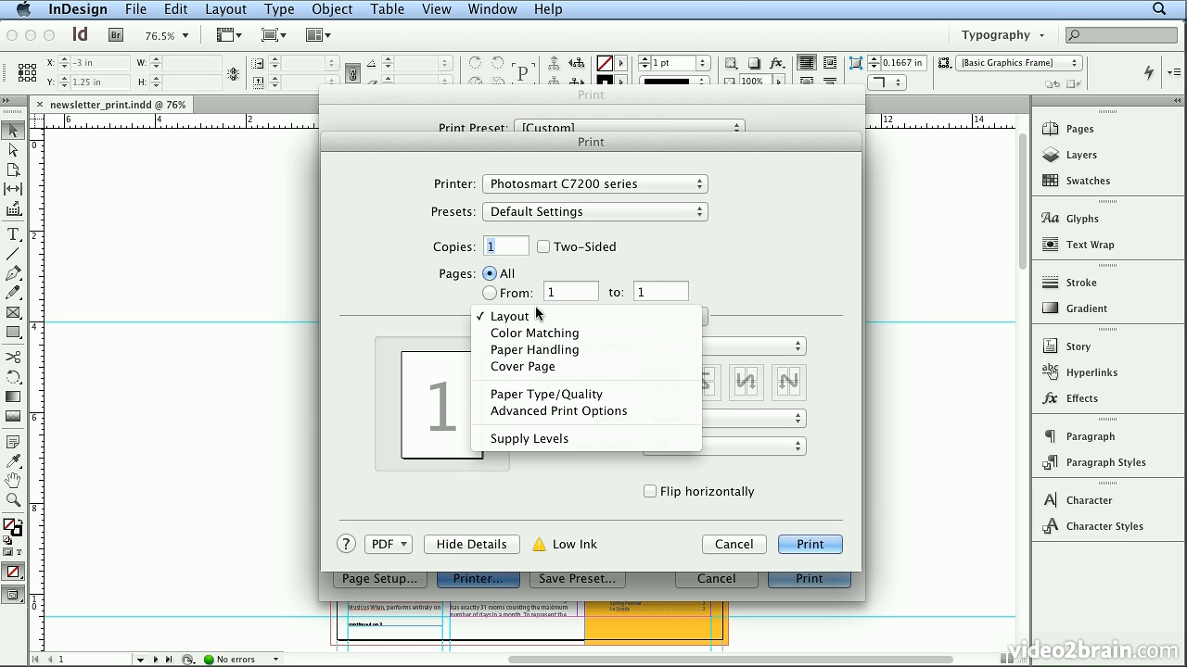
left_click(580, 393)
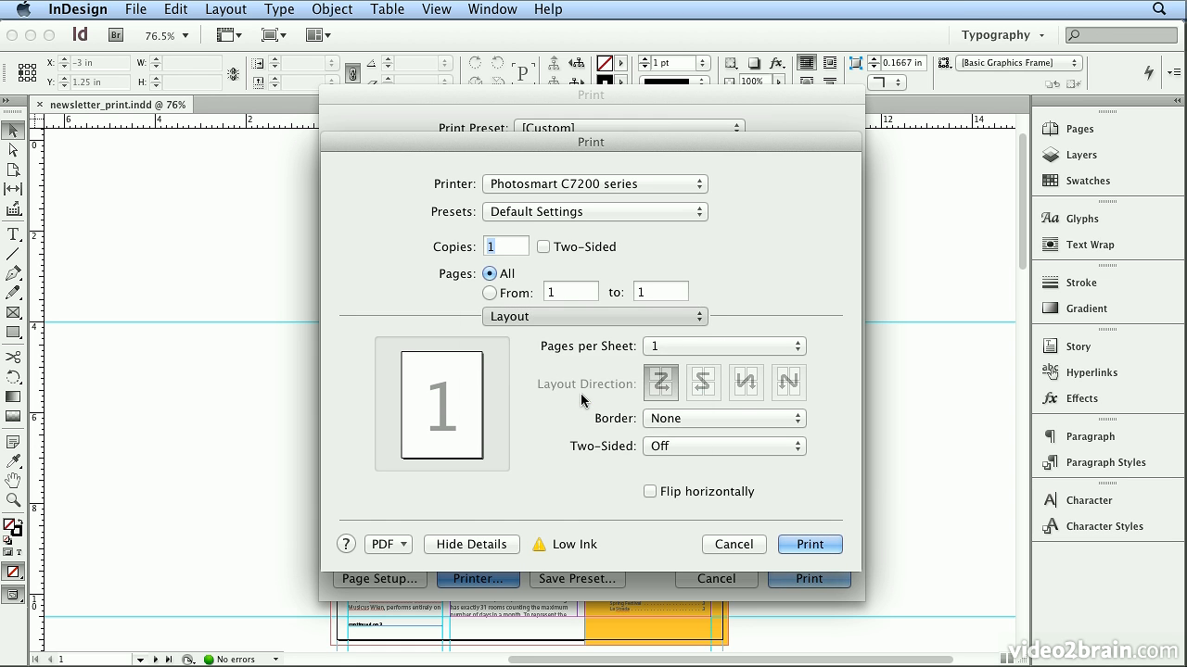
left_click(631, 349)
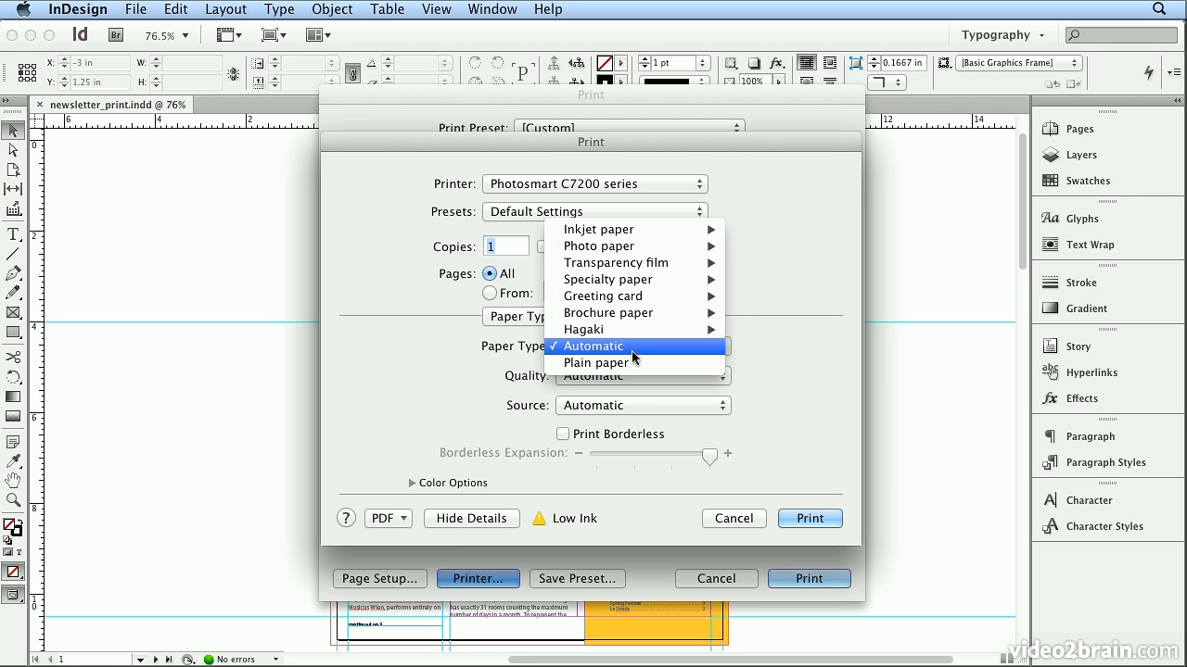
left_click(634, 364)
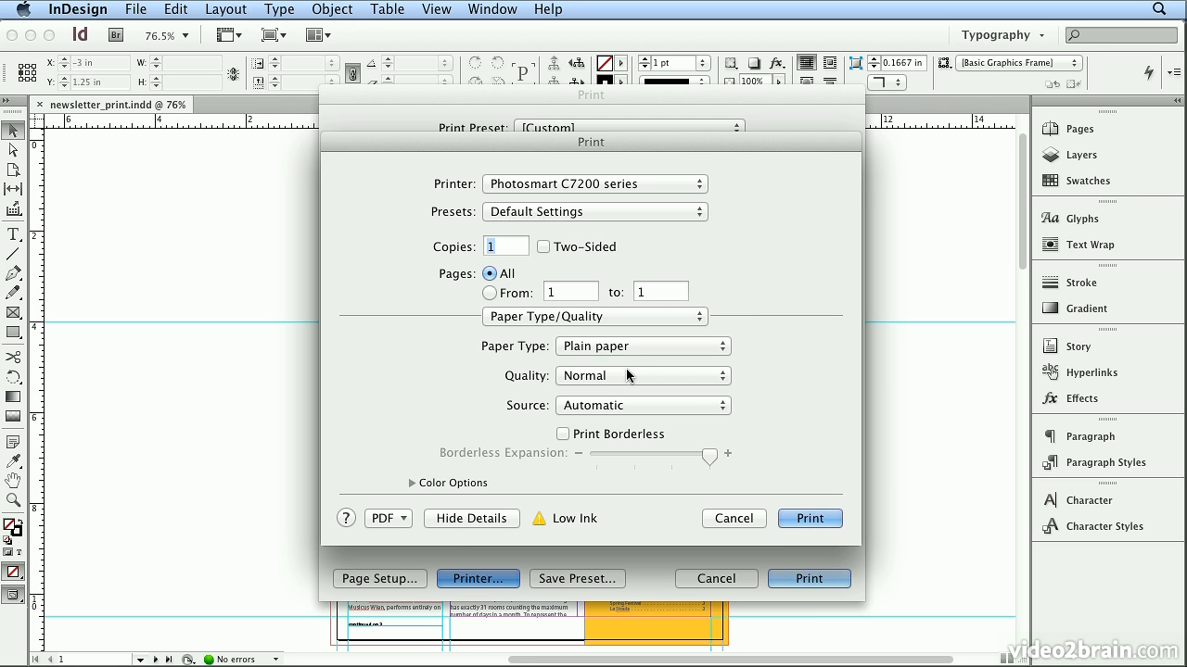
left_click(625, 376)
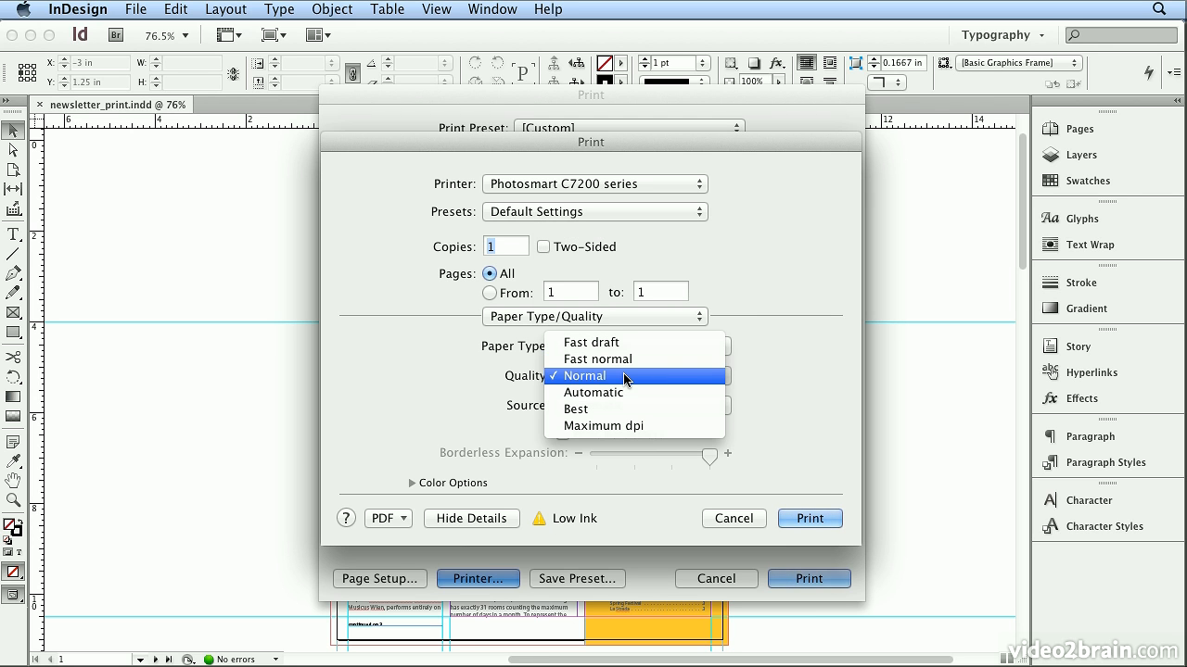
left_click(770, 315)
- Review the driver's two-sided layout option, leaving it Off, and print the newsletter with the accepted printer settings
left_click(667, 316)
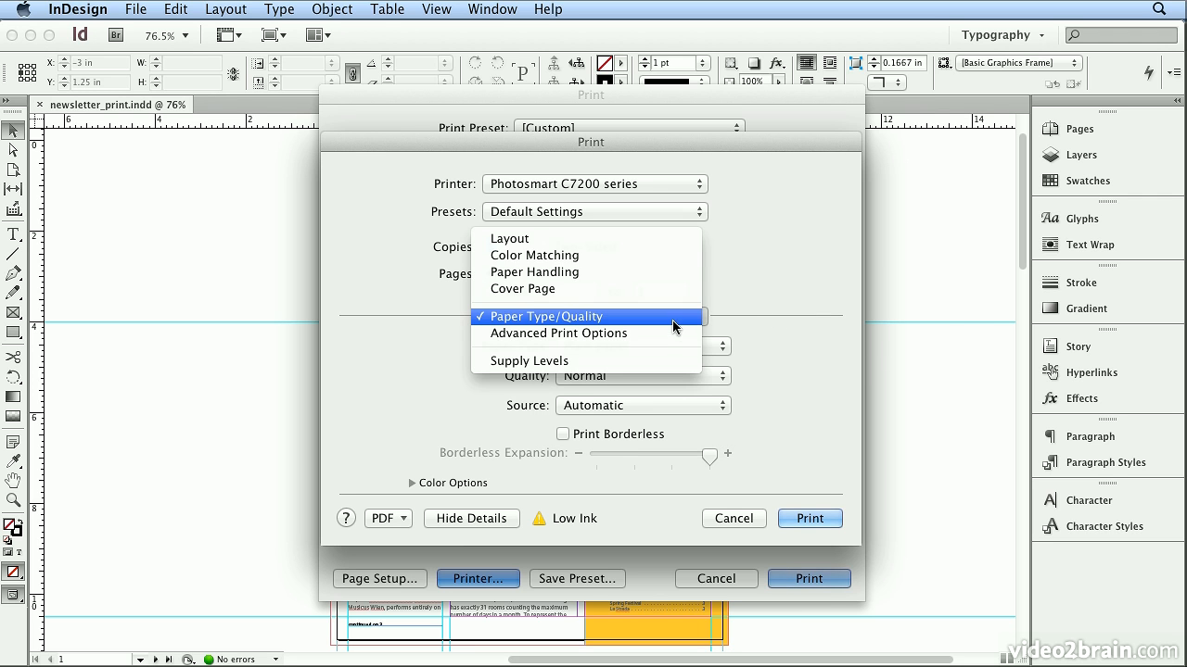
left_click(669, 238)
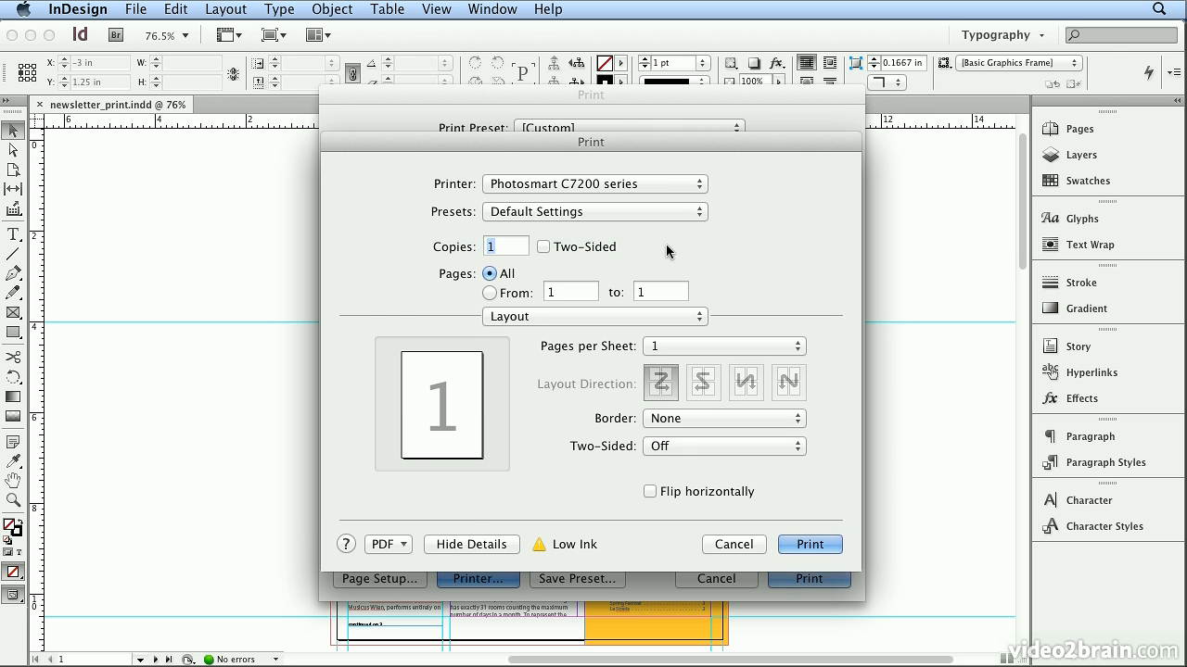
left_click(687, 450)
left_click(594, 451)
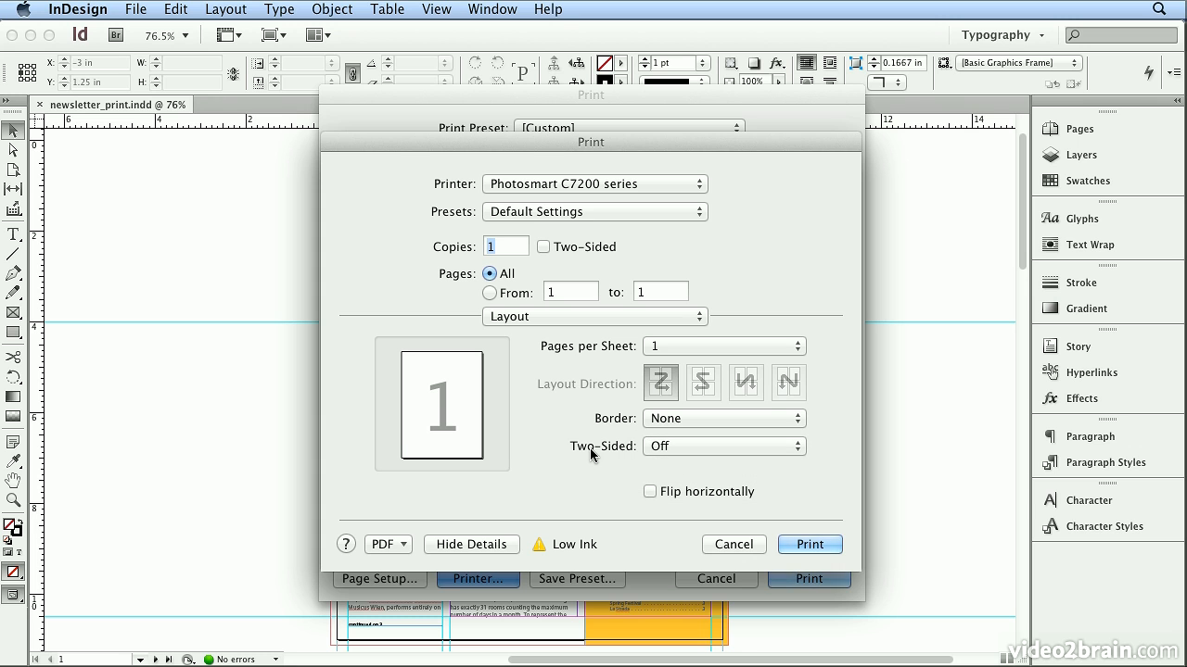
left_click(807, 544)
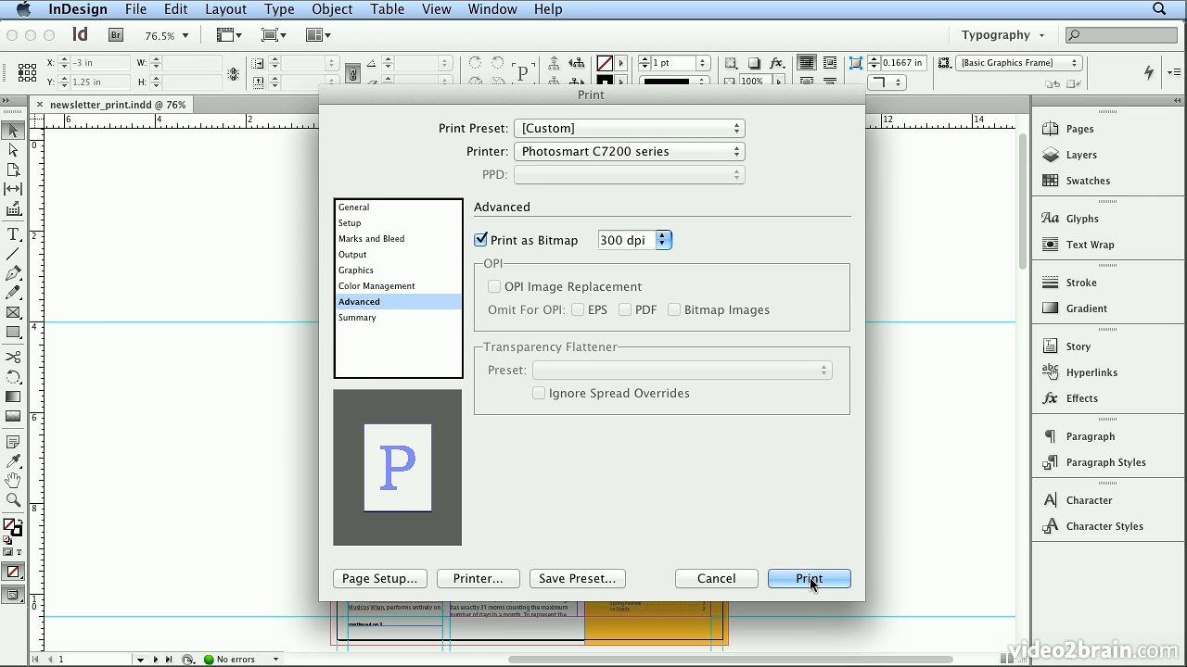
left_click(808, 579)
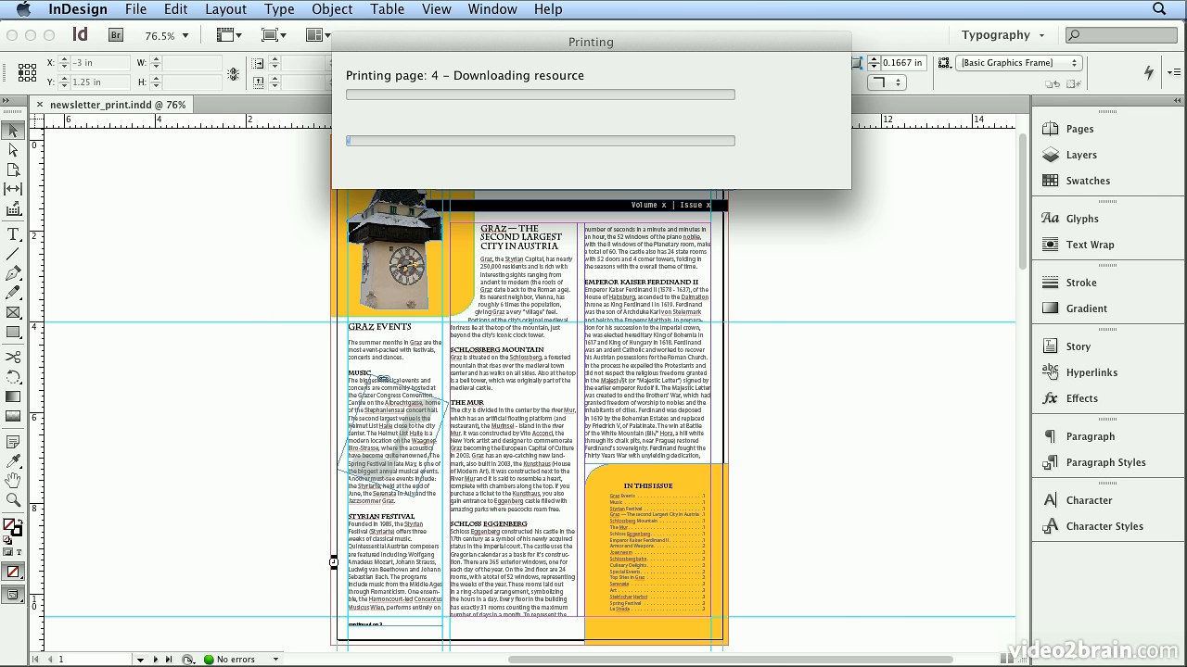